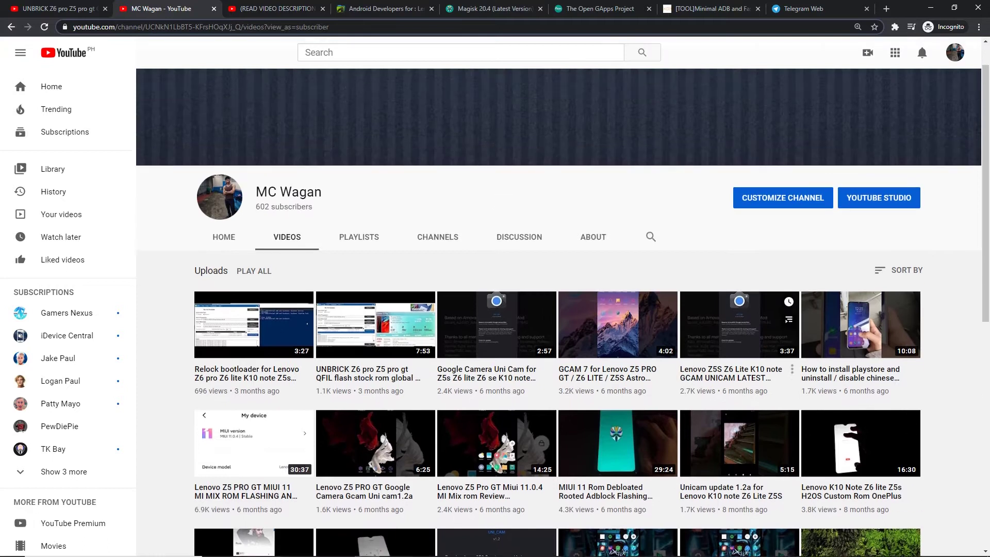
Go through the first items of the "Things you need" notes, covering the usb otg and Minimal adb entries.
click(224, 276)
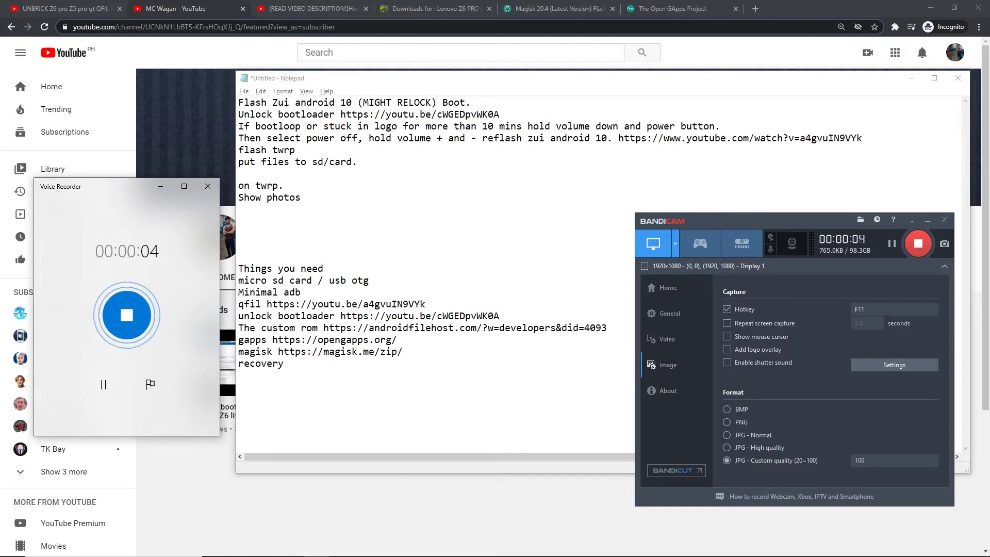
drag(363, 280, 329, 280)
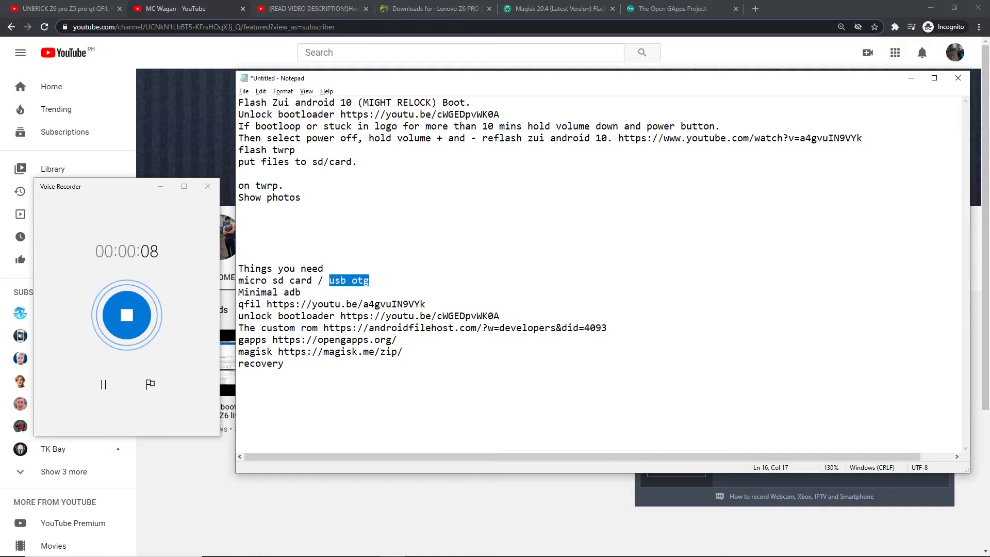
click(290, 291)
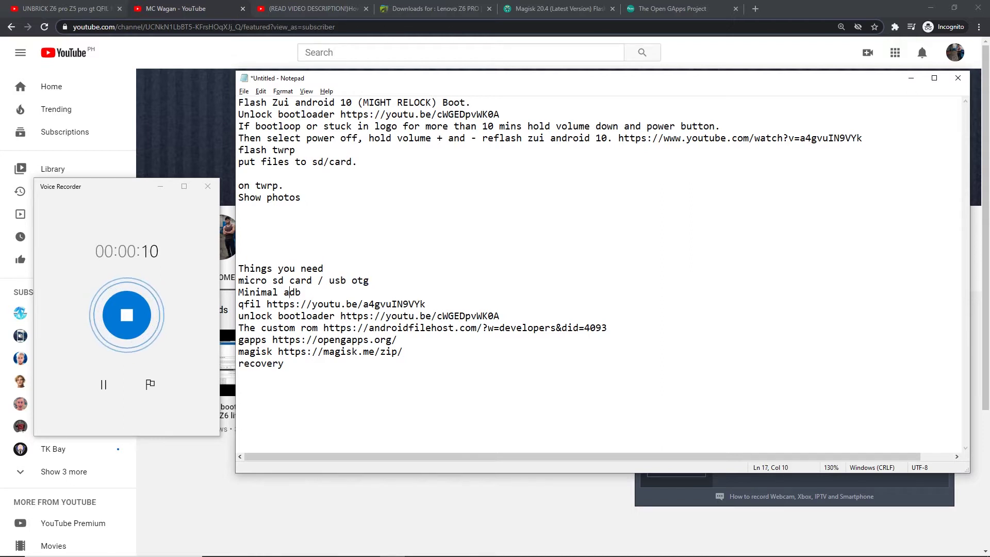
Search the web for "minimal adb", view the XDA thread's version 1.4.3 downloads, and return to the notes.
key(alt+Tab)
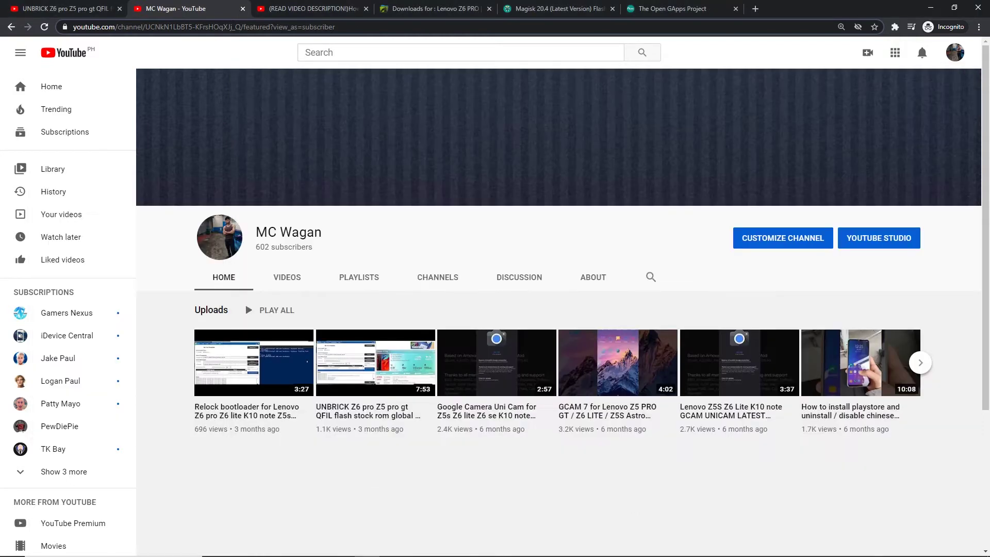
key(ctrl+t)
text(minimal adb)
key(Return)
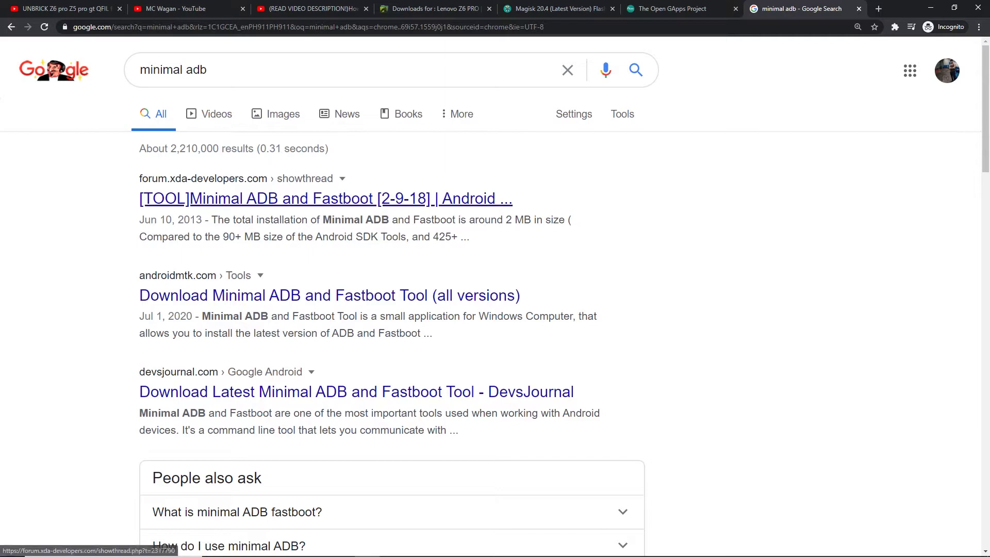
click(325, 198)
scroll(495, 288, down, 15)
scroll(109, 245, down, 8)
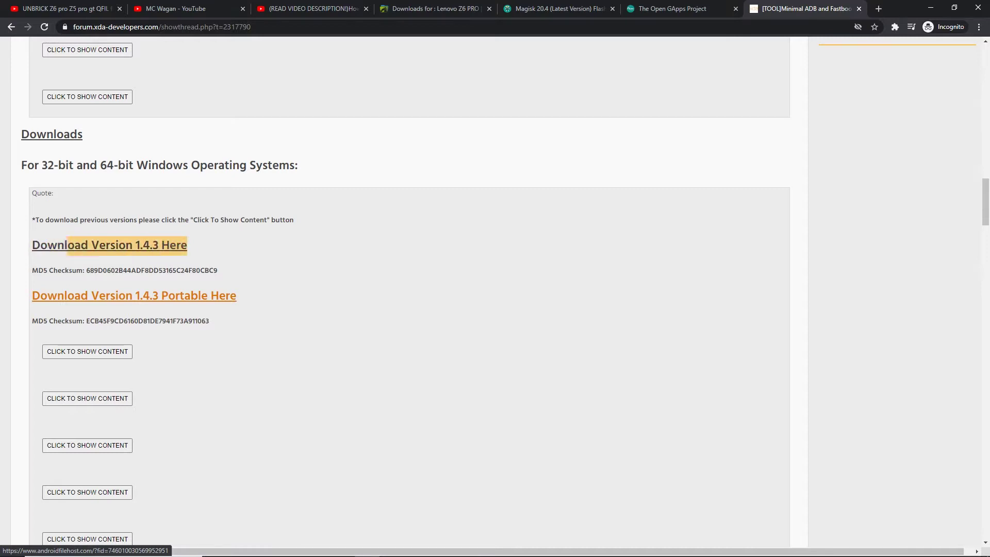
key(ctrl+w)
key(alt+Tab)
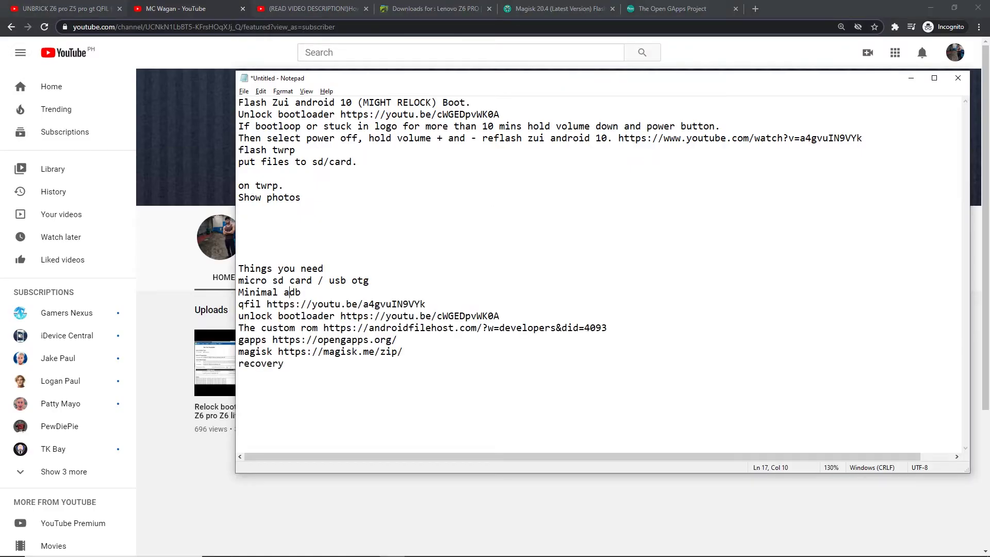
Show the contents of the Minimal ADB and Fastboot folder inside WINDOWS SOFTWARE ALL HERE on HDD (E:).
key(super+e)
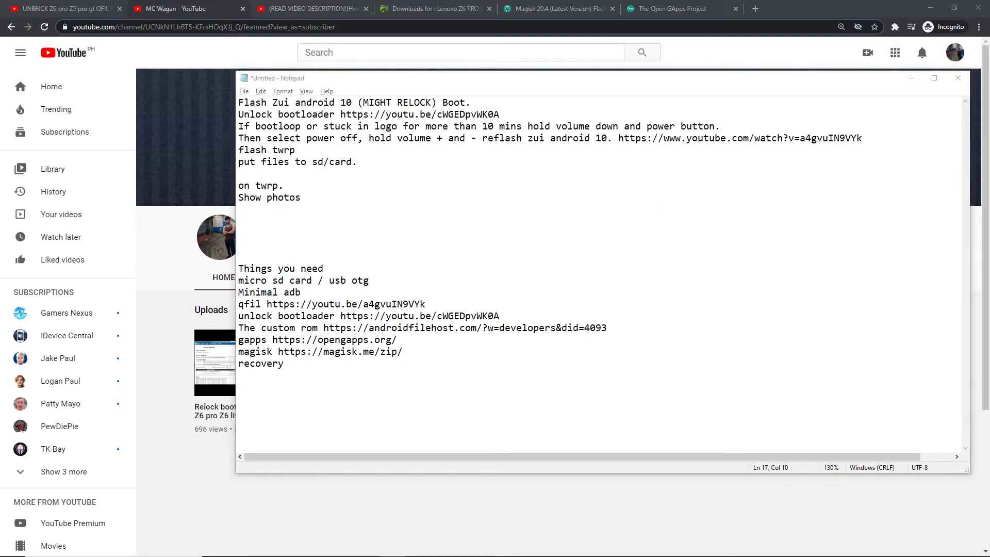
click(195, 267)
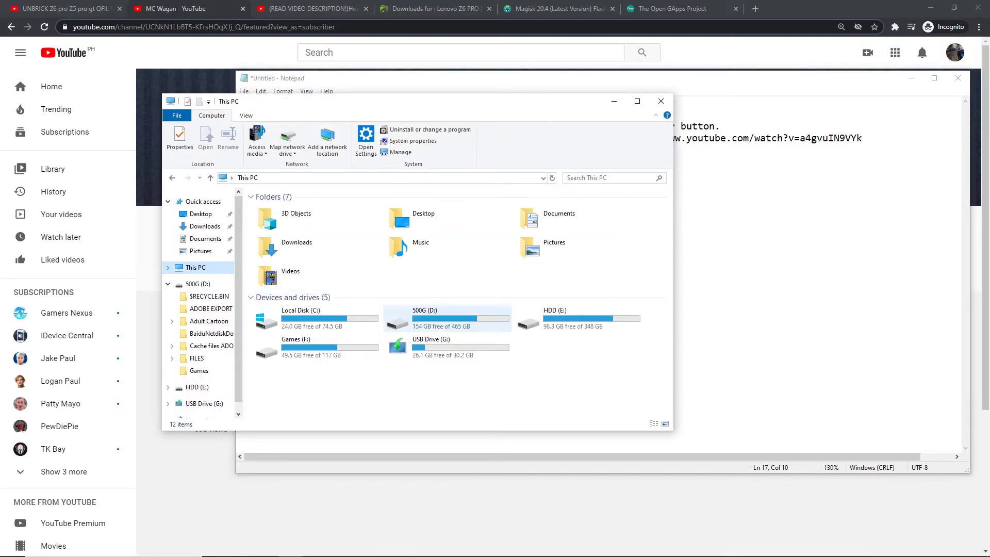
double_click(555, 317)
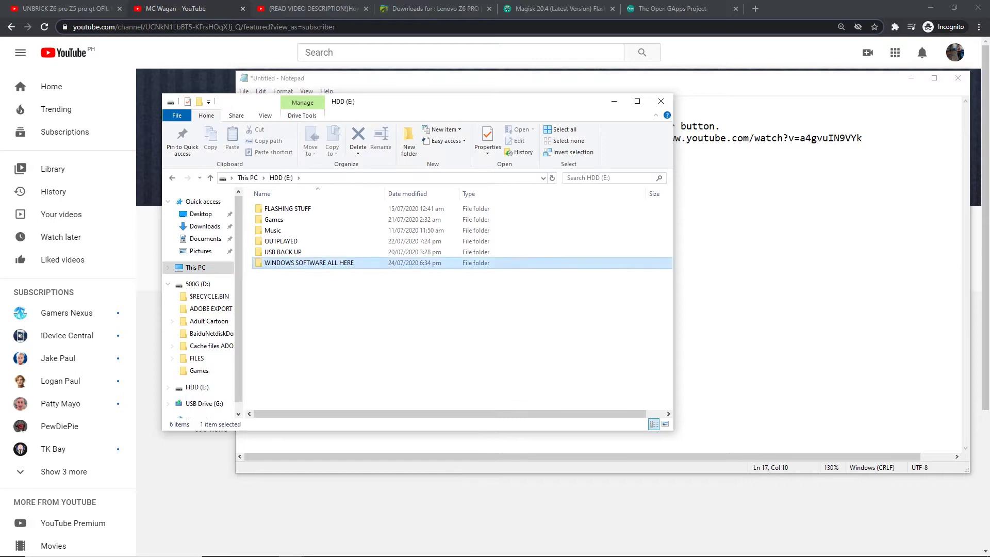
double_click(289, 263)
double_click(301, 230)
drag(322, 322, 304, 297)
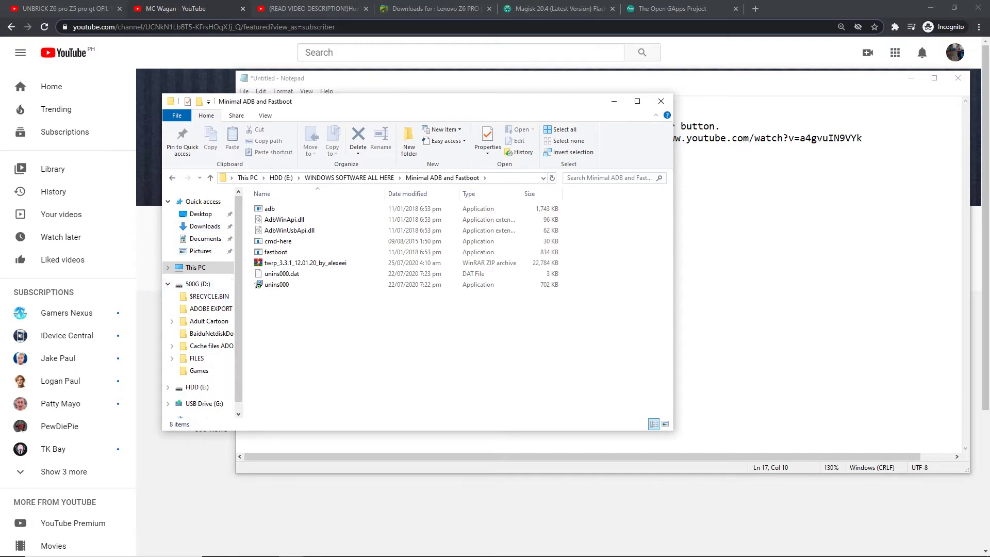
View the Program Files (x86) folder on Local Disk (C:) and return to This PC.
click(196, 267)
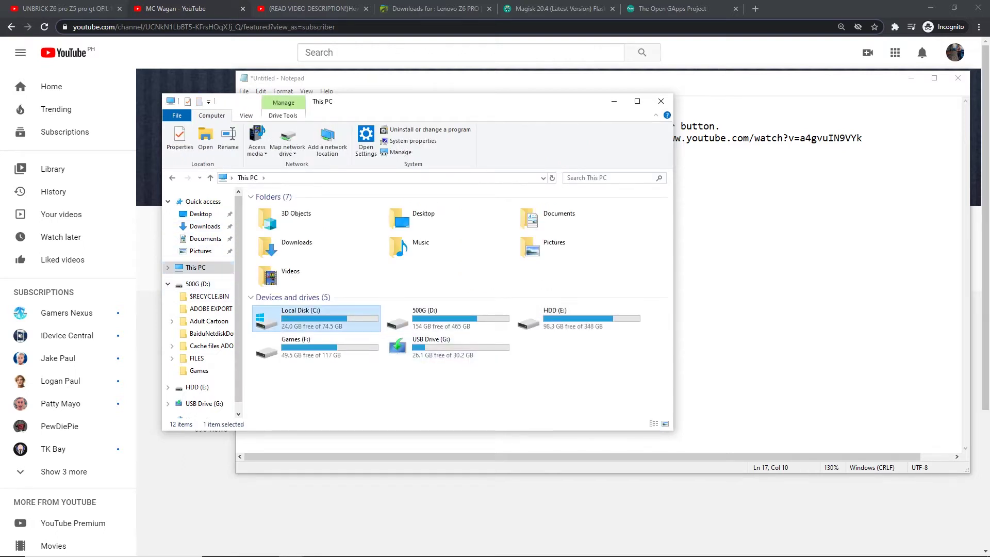
double_click(304, 317)
double_click(288, 229)
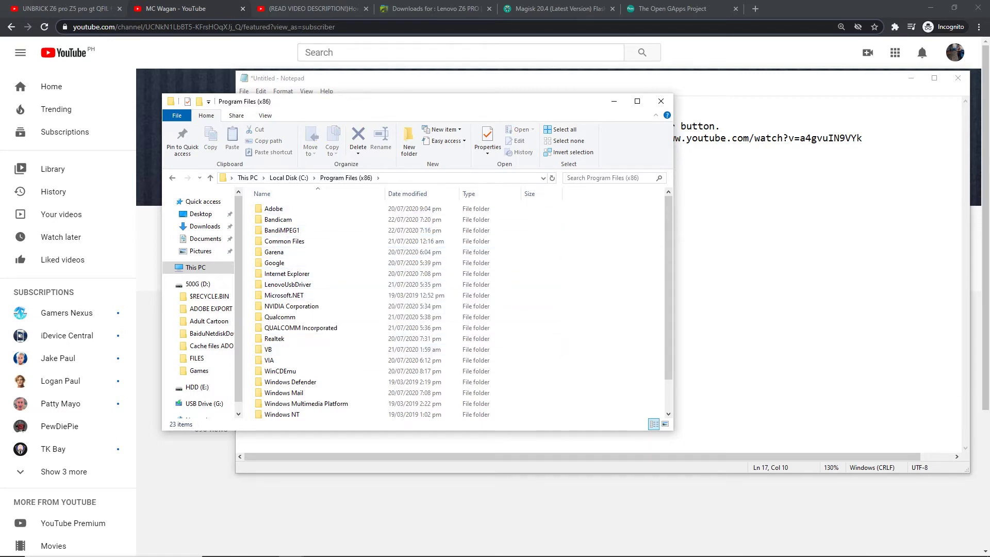
click(196, 267)
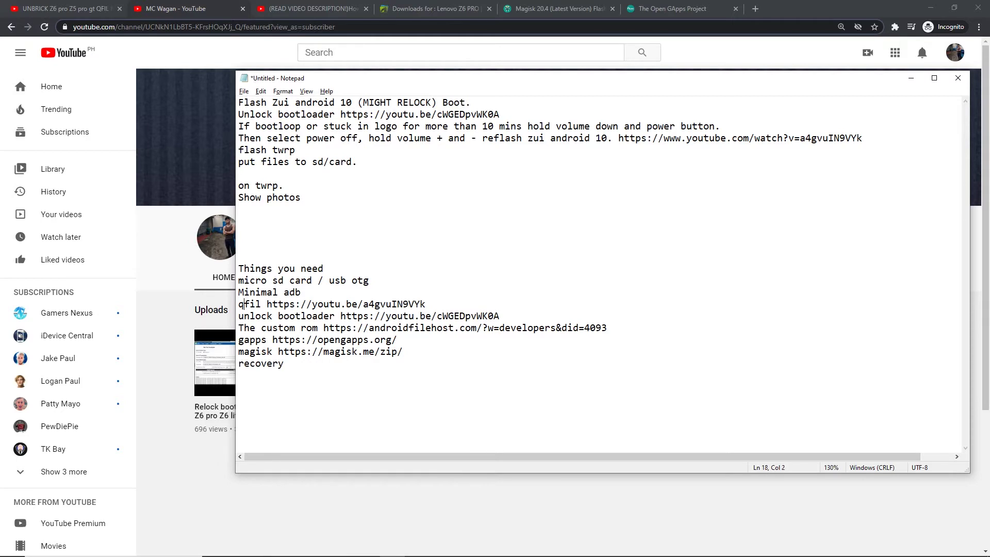
Highlight the qfil, unlock bootloader and custom rom links one after another in the notes.
drag(426, 304, 272, 304)
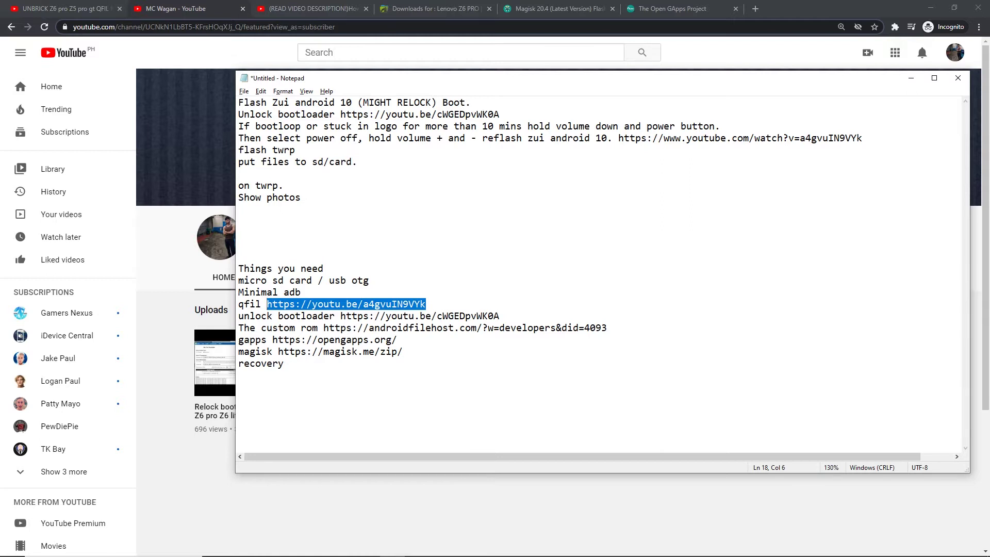
click(352, 327)
drag(340, 316, 500, 316)
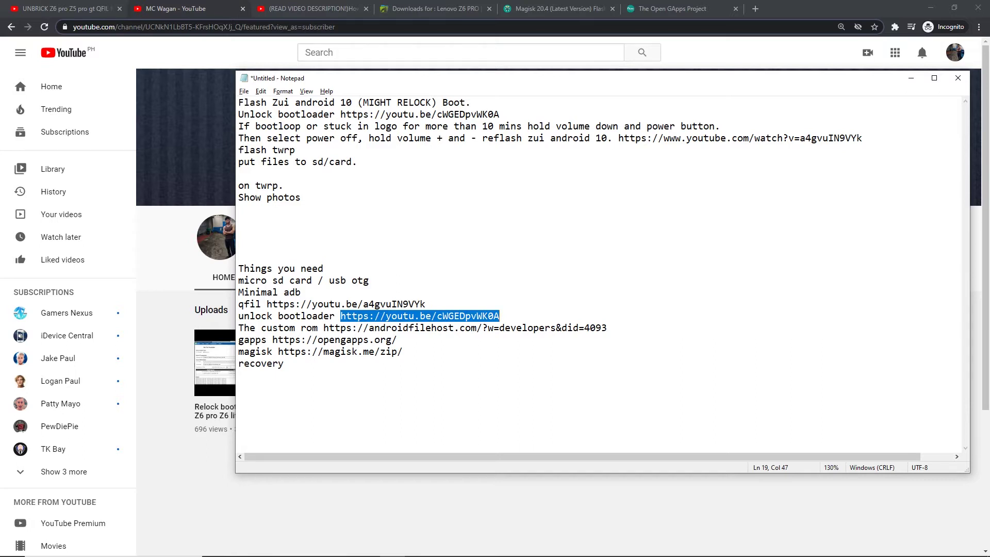
drag(323, 328, 608, 327)
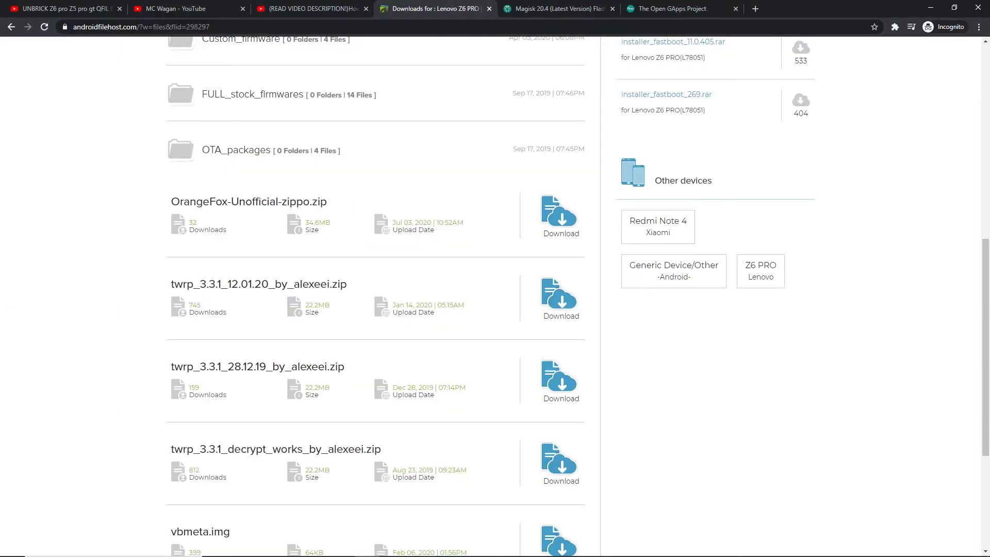
Show the Android File Host developers page for the Lenovo Z6 PRO (L78051) in the browser and return to the notes.
scroll(495, 294, up, 6)
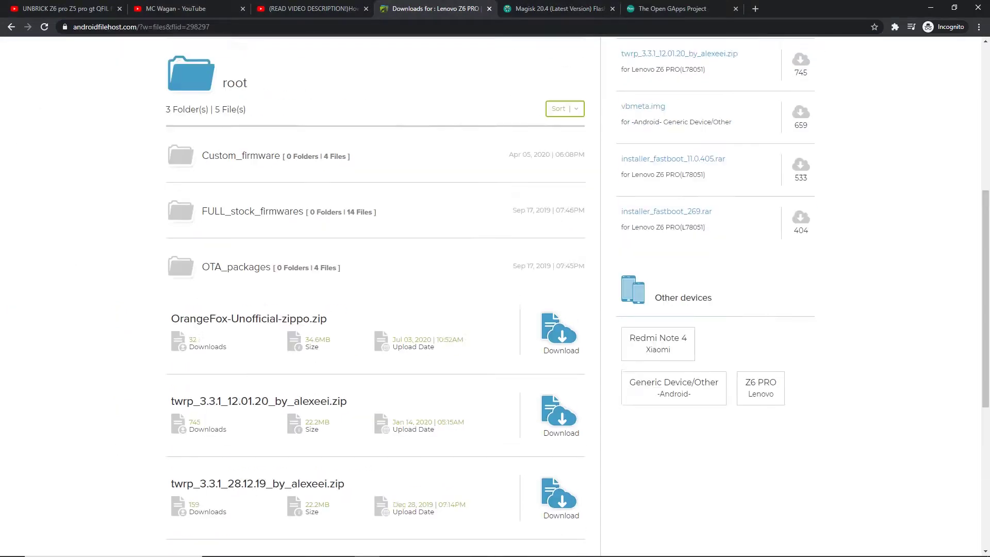
click(247, 158)
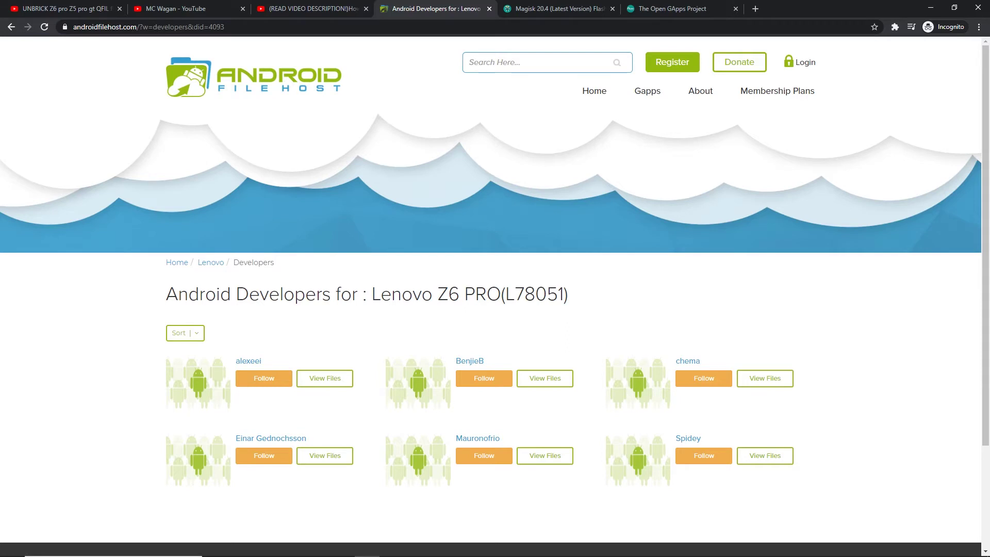
scroll(545, 404, down, 1)
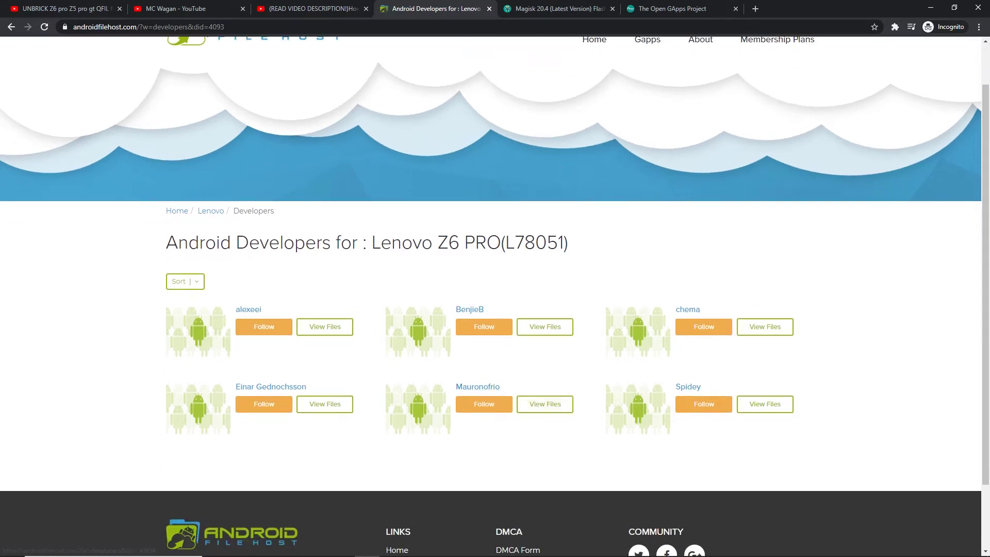
scroll(545, 404, down, 1)
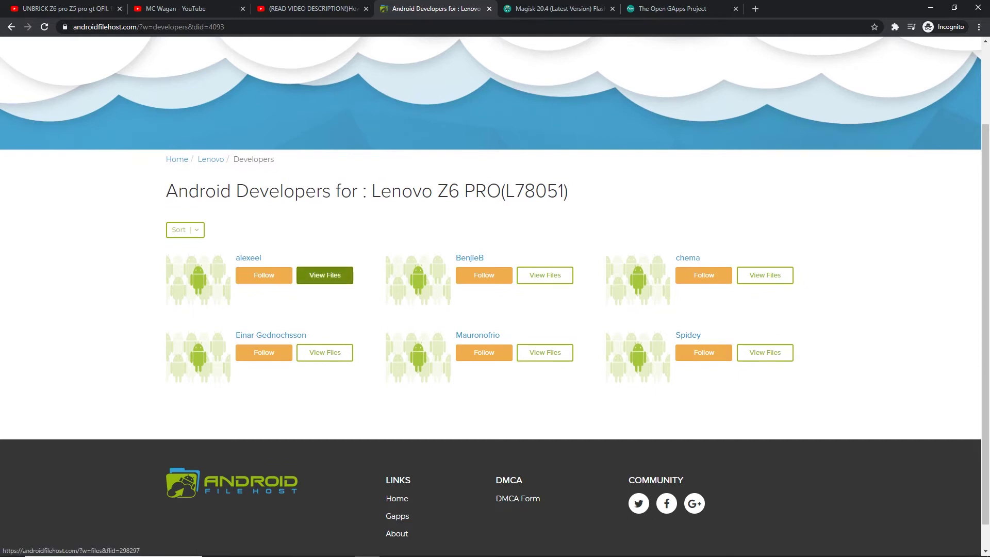
key(alt+Tab)
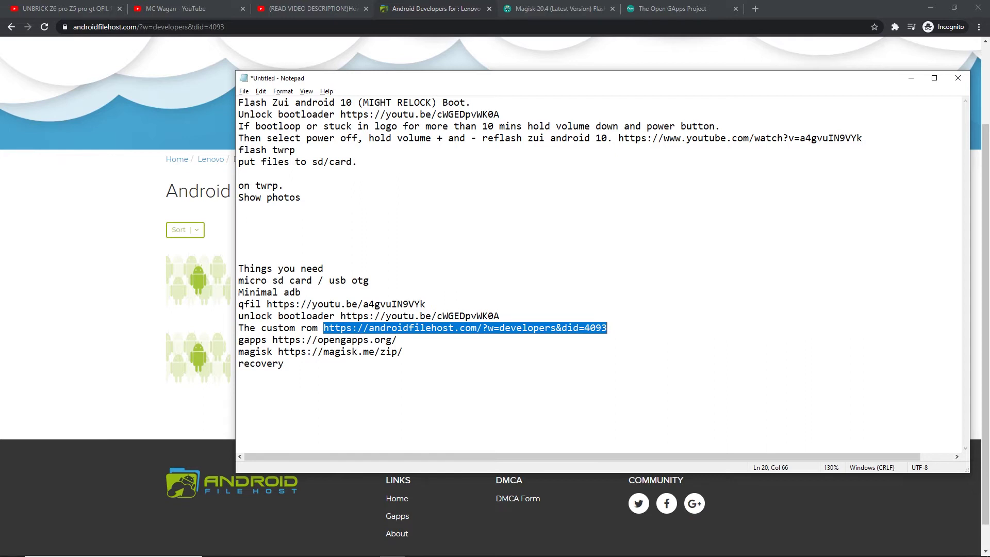
View the Open GApps download options for ARM64, Android 10.0, nano in the browser and go back to the notes.
key(alt+Tab)
key(ctrl+Tab)
key(ctrl+Tab)
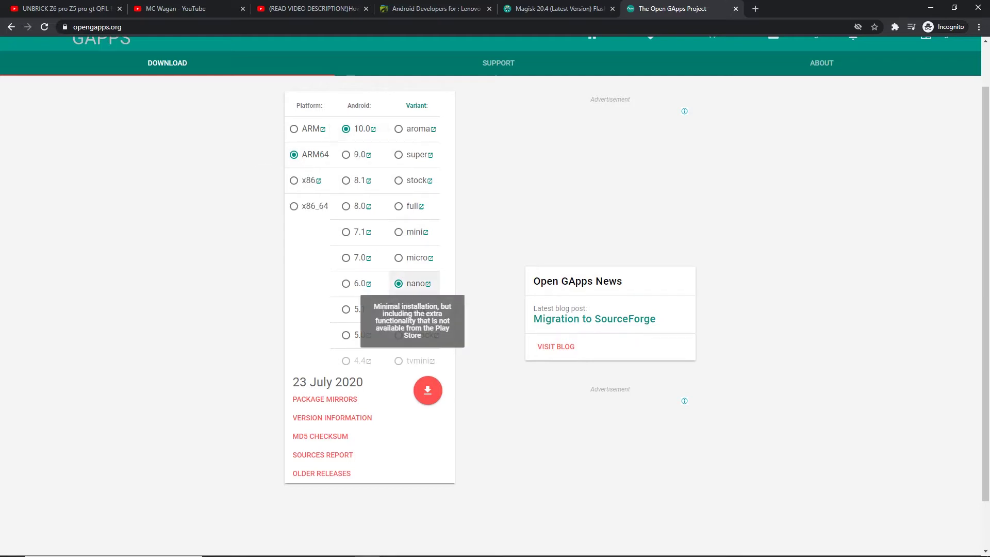
key(alt+Tab)
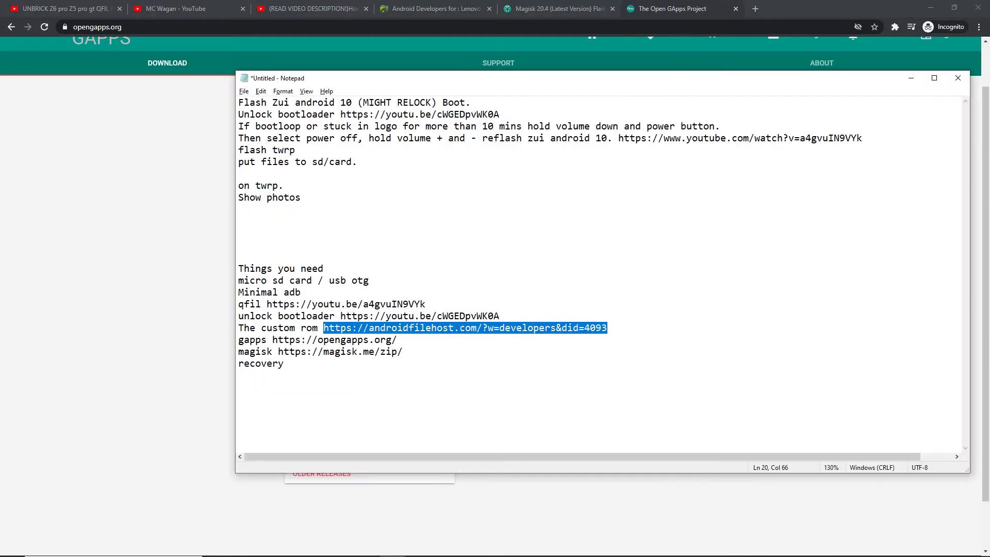
Mark the magisk entry in the notes and view the Magisk-v20.4.zip download section at magisk.me/zip.
click(260, 351)
key(alt+Tab)
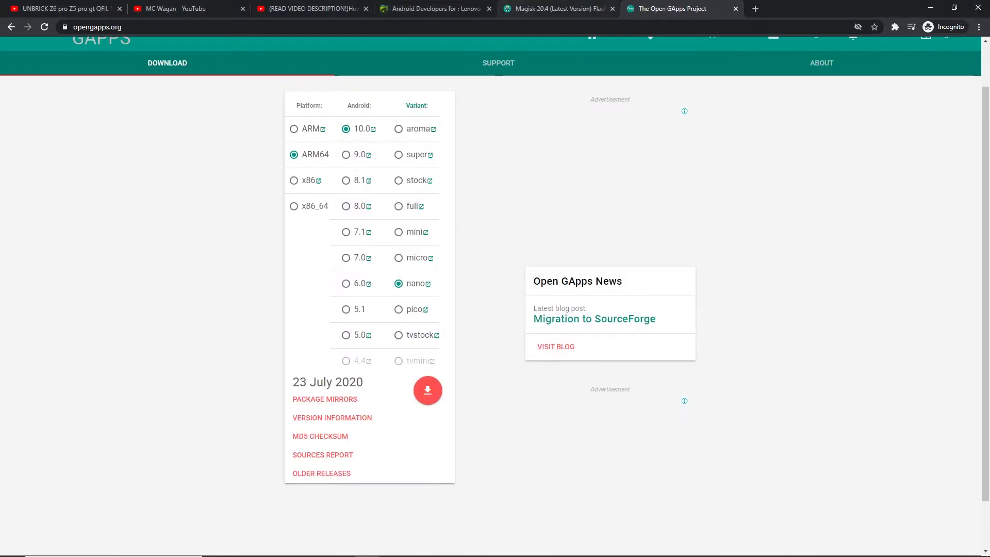
key(ctrl+shift+Tab)
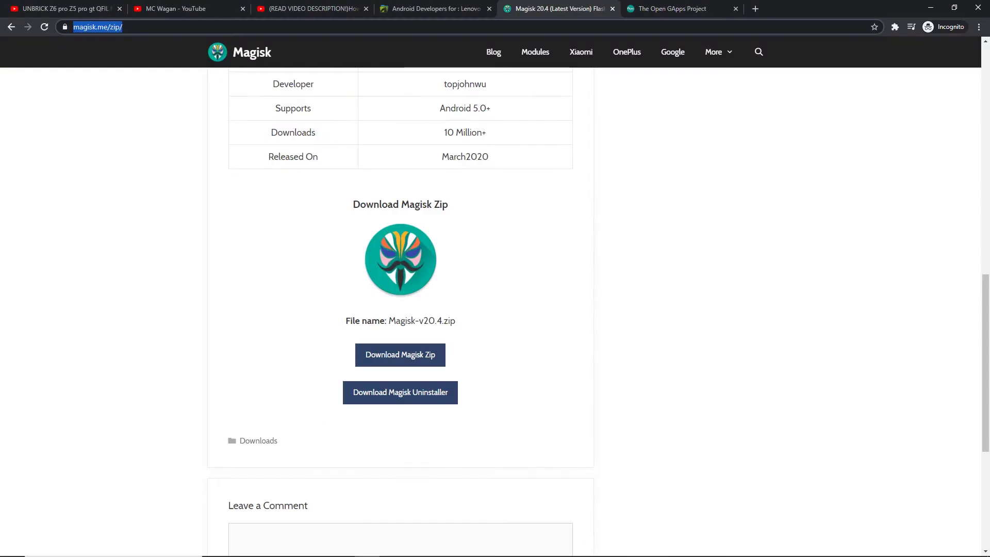
key(alt+Tab)
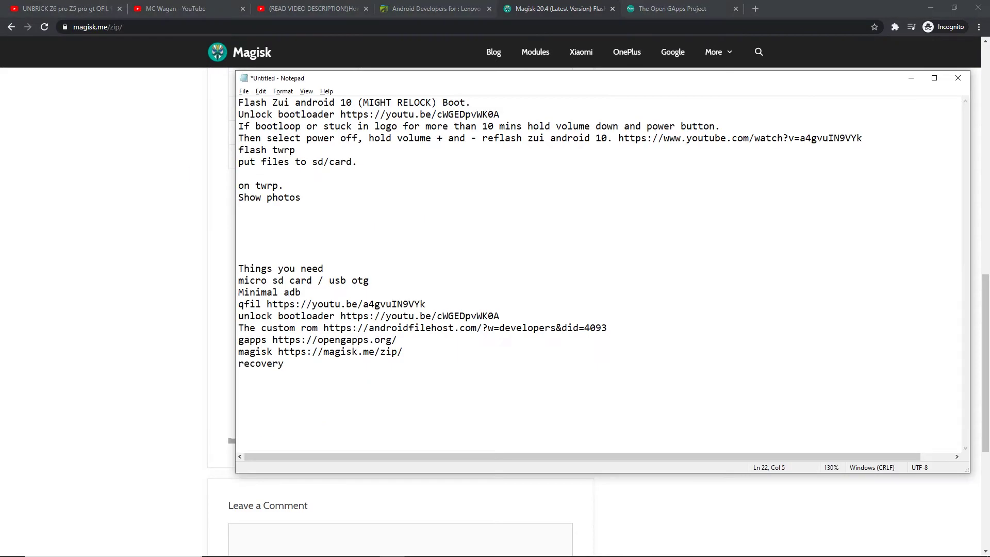
key(alt+Tab)
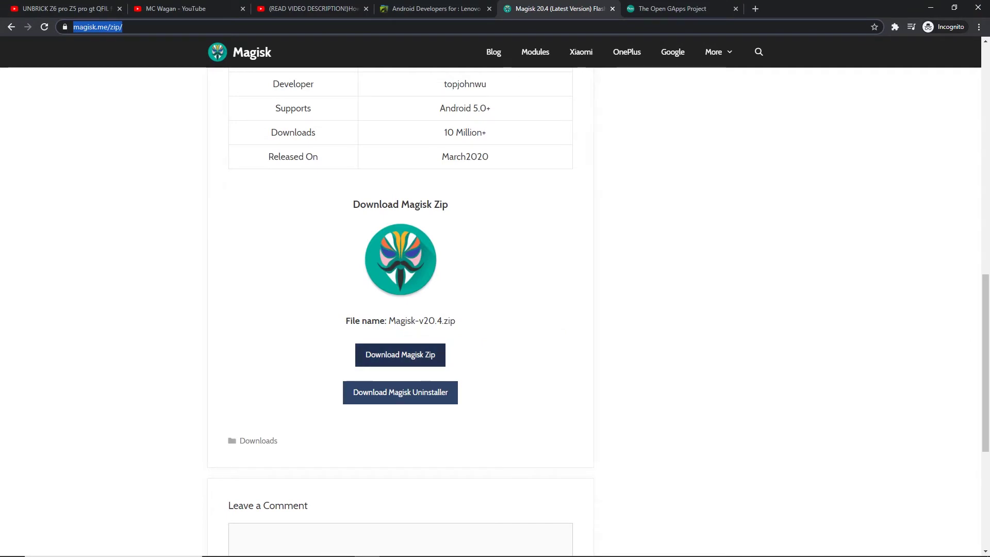
key(alt+Tab)
key(alt+Tab)
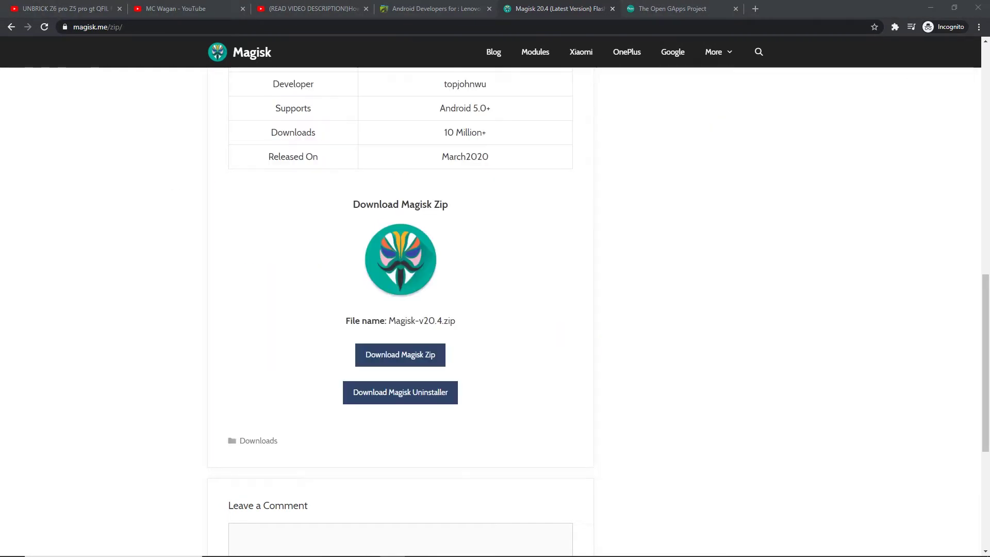
Open the first listed developer's Lenovo Z6 PRO files on Android File Host and locate the twrp_3.3.1_12.01.20_by_alexeei.zip download.
key(ctrl+shift+Tab)
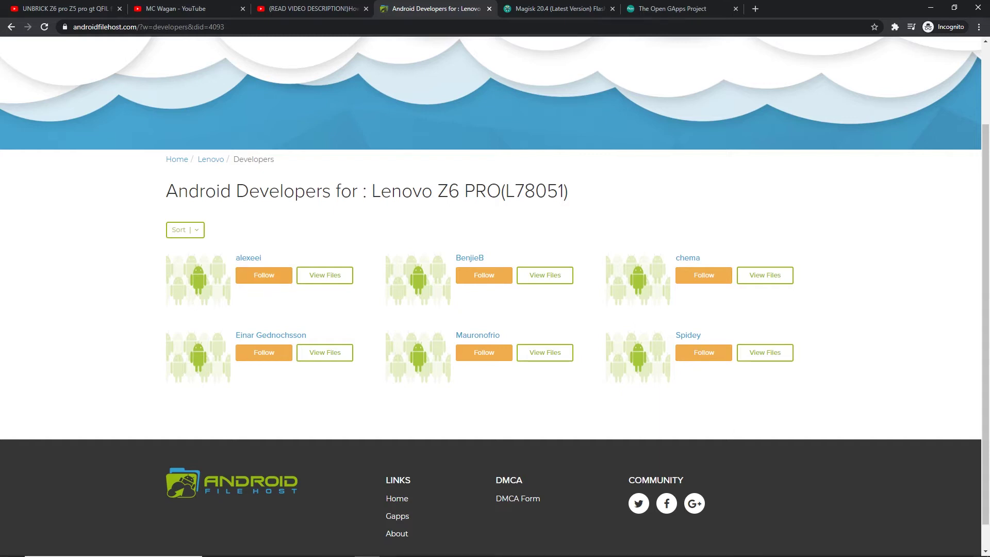
click(325, 275)
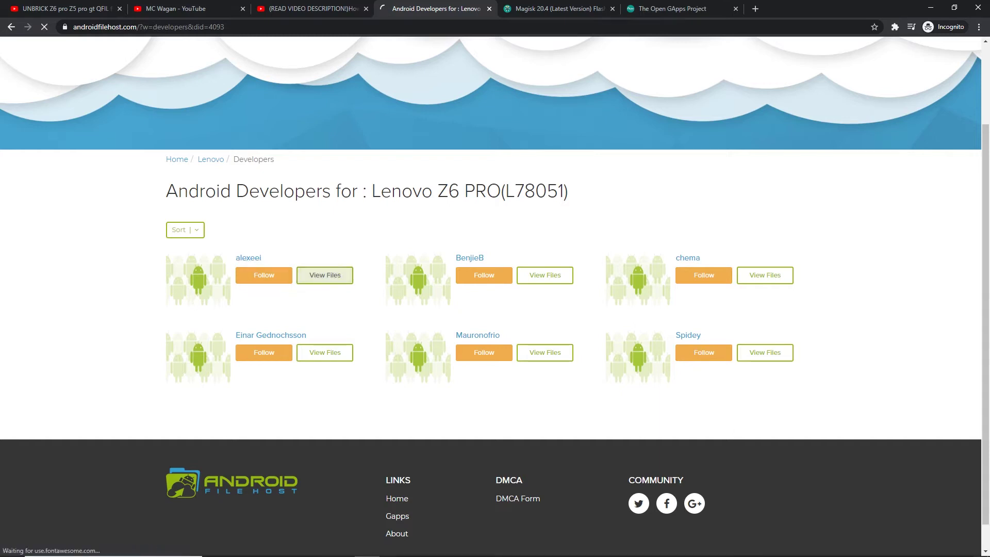
scroll(325, 275, down, 3)
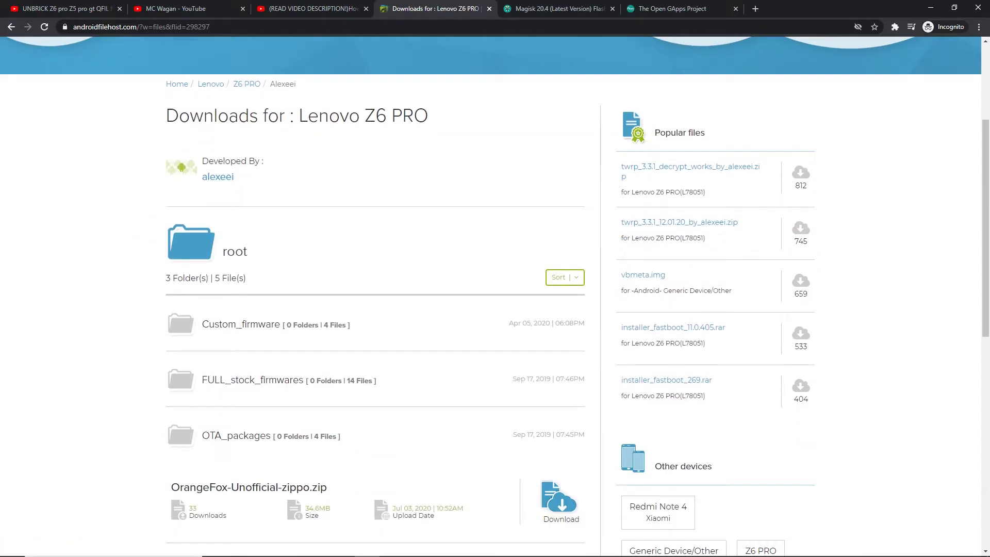
scroll(309, 284, down, 6)
drag(171, 284, 561, 310)
click(561, 310)
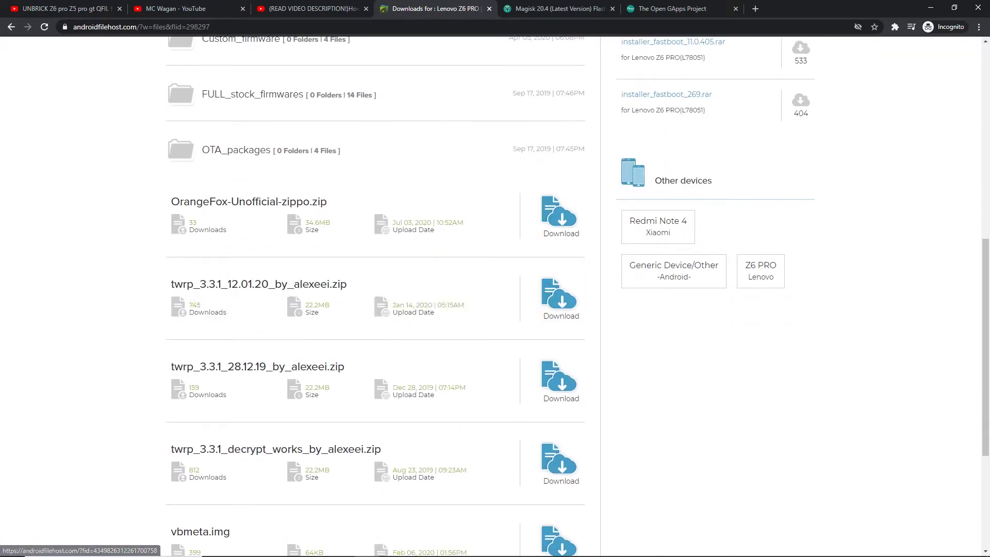
Open the Minimal ADB and Fastboot folder inside WINDOWS SOFTWARE ALL HERE on the HDD (E:) drive in File Explorer.
key(super+e)
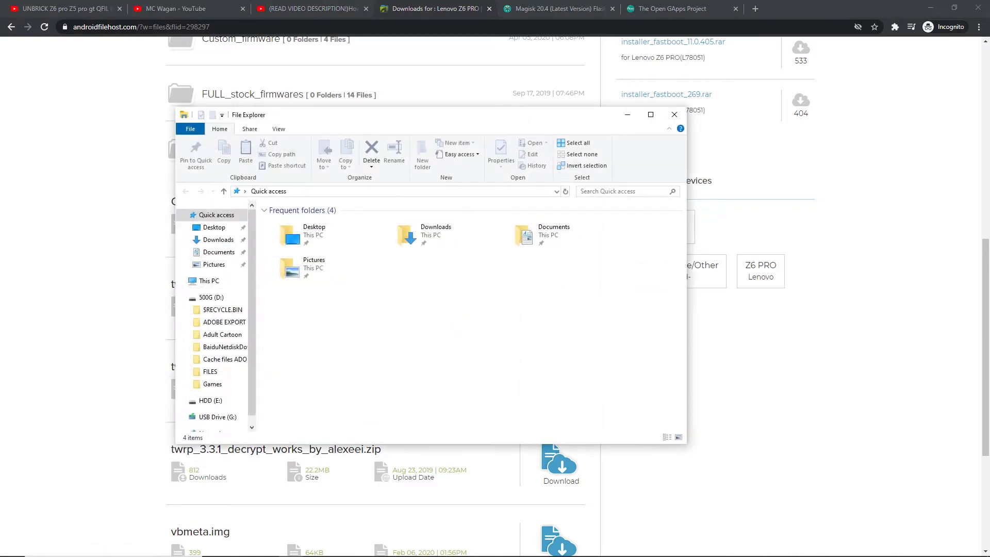
click(209, 280)
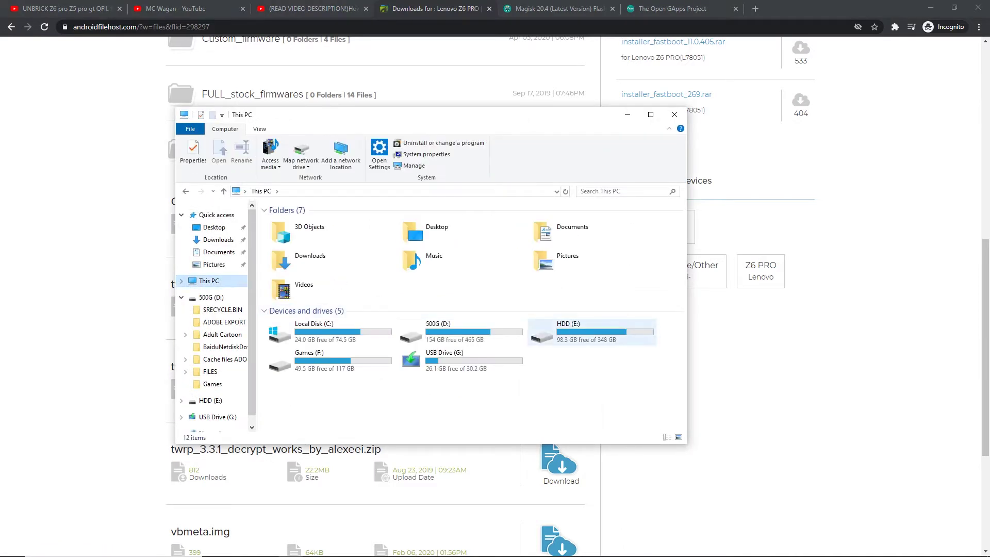
double_click(592, 332)
double_click(322, 276)
double_click(315, 244)
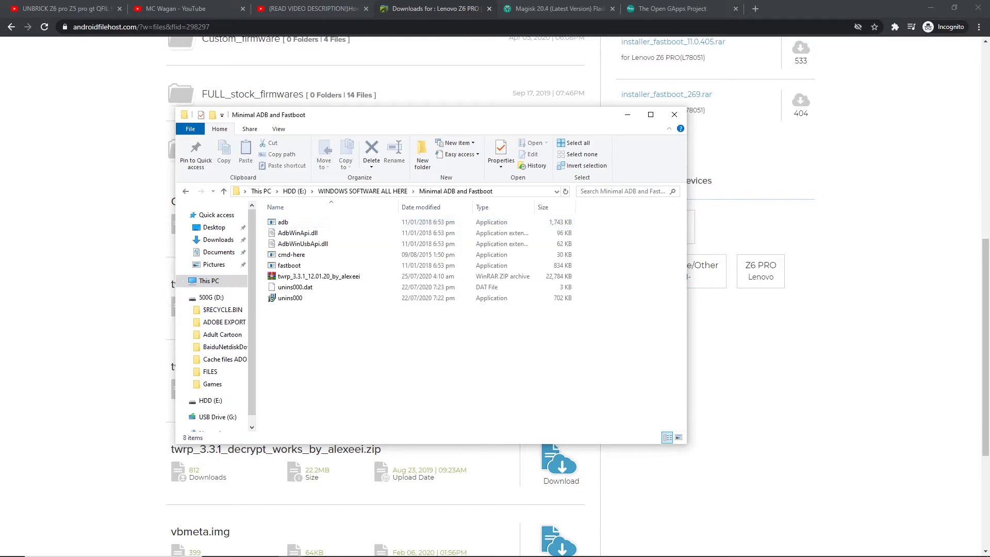
Extract the twrp_3.3.1_12.01.20_by_alexeei archive into the Minimal ADB and Fastboot folder and delete the archive.
click(319, 276)
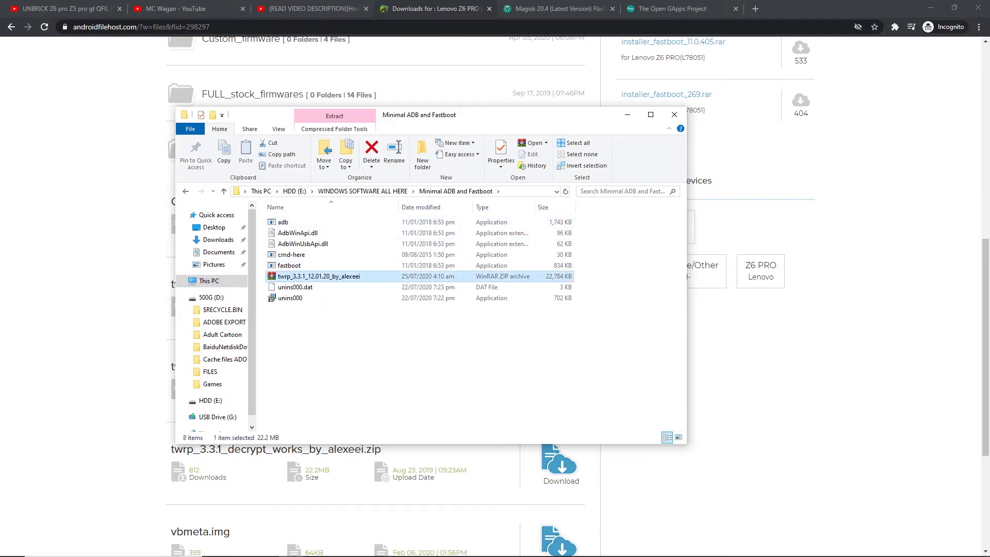
right_click(347, 278)
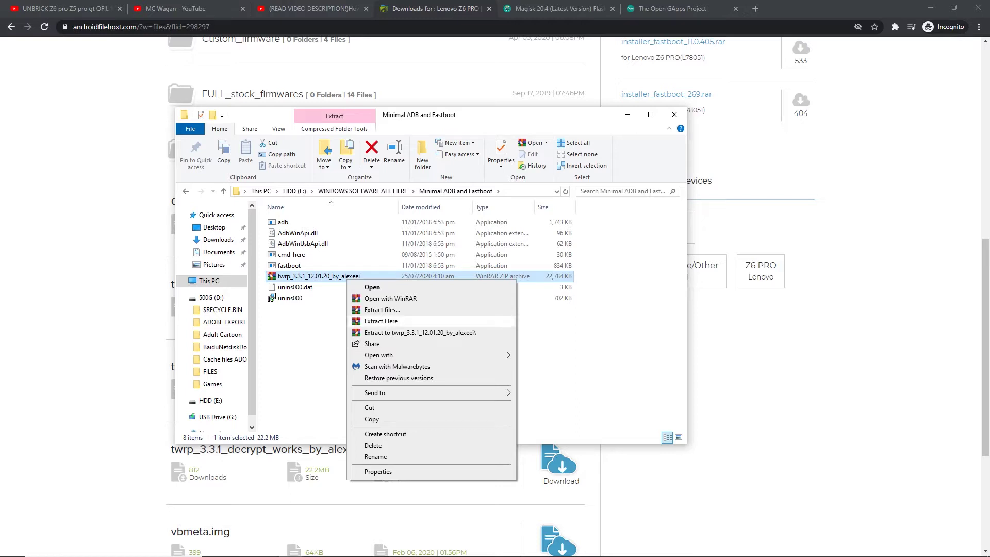
click(381, 320)
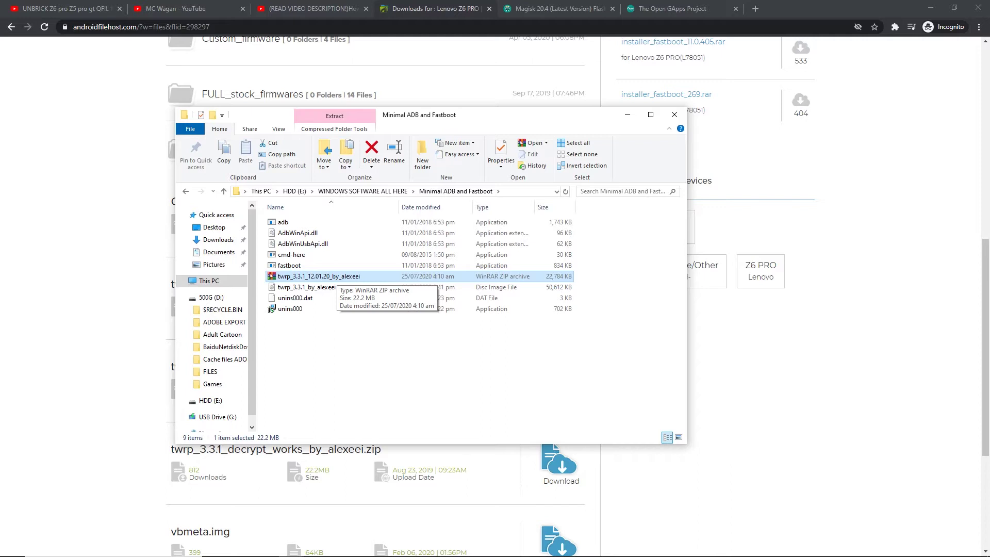
right_click(336, 279)
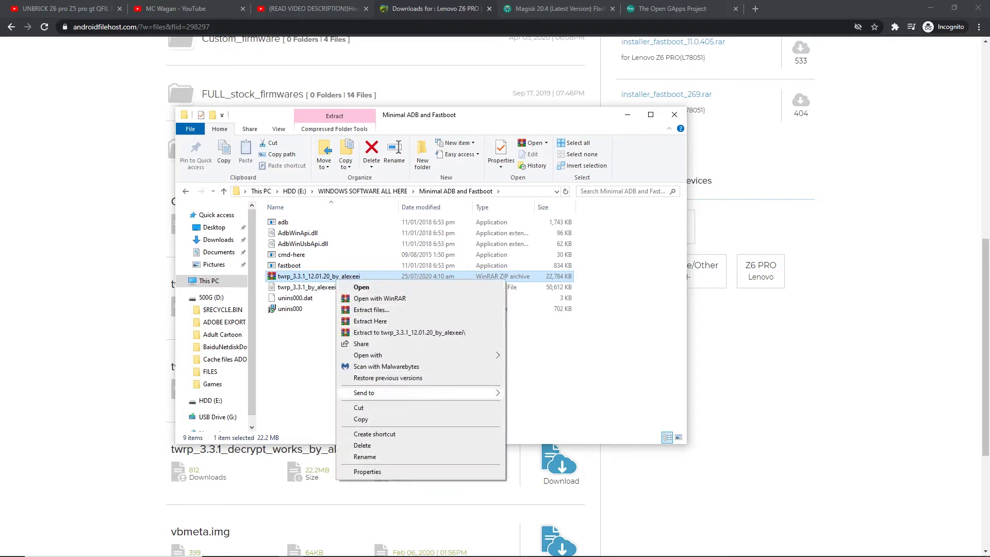
click(363, 445)
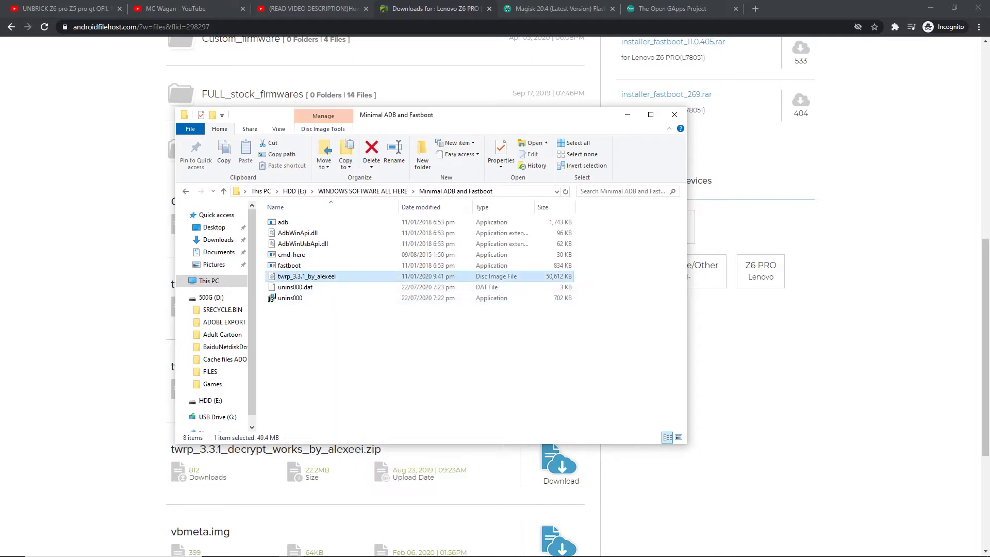
Rename the extracted TWRP disc image file to twrp and select it.
key(F2)
drag(290, 276, 336, 276)
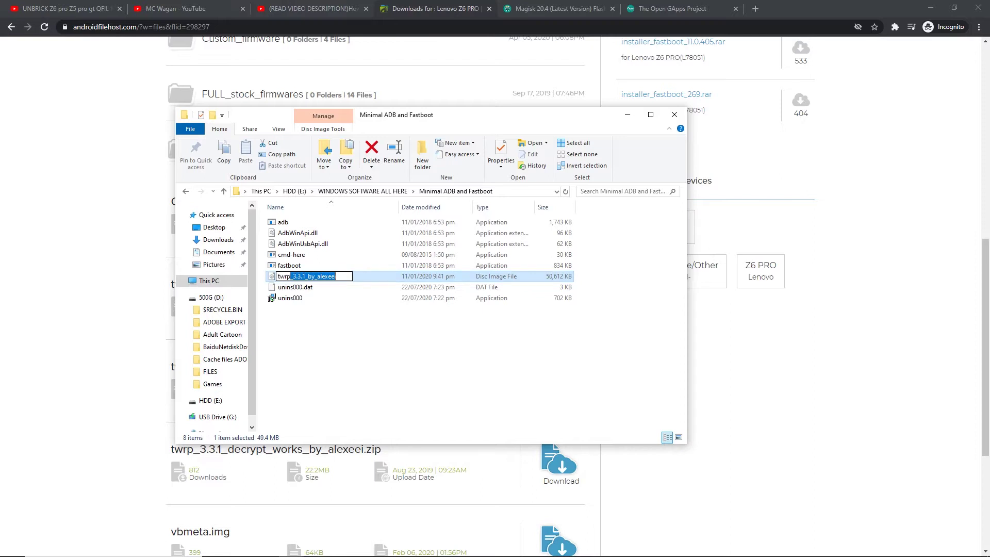
key(BackSpace)
key(Return)
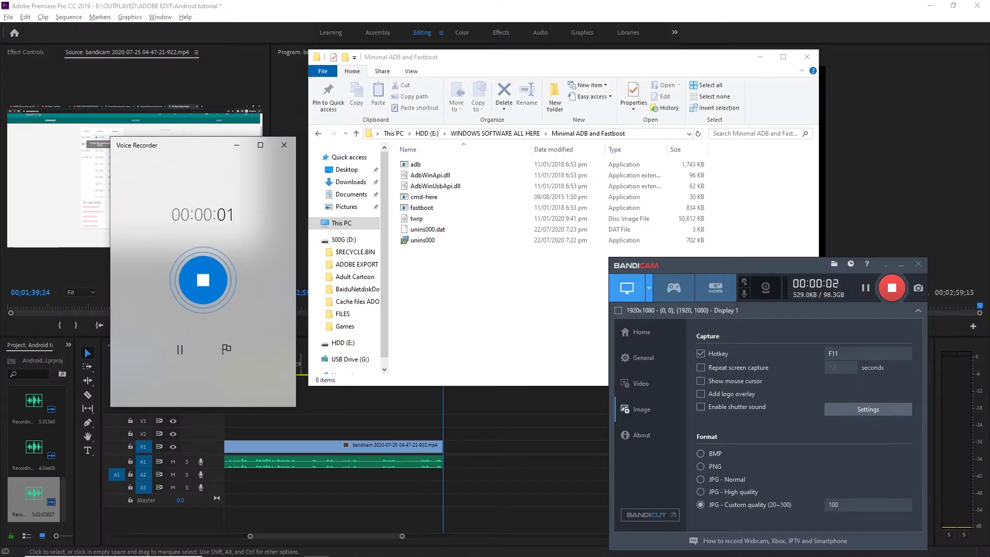
click(417, 218)
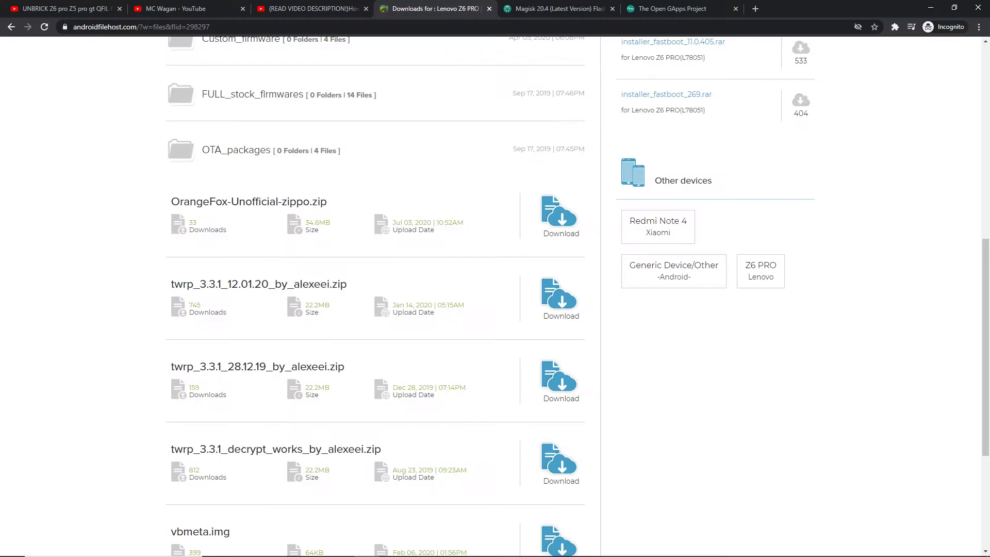
Review the first listed developer's Lenovo Z6 PRO files on Android File Host in the browser and return to the developers list.
scroll(375, 309, up, 8)
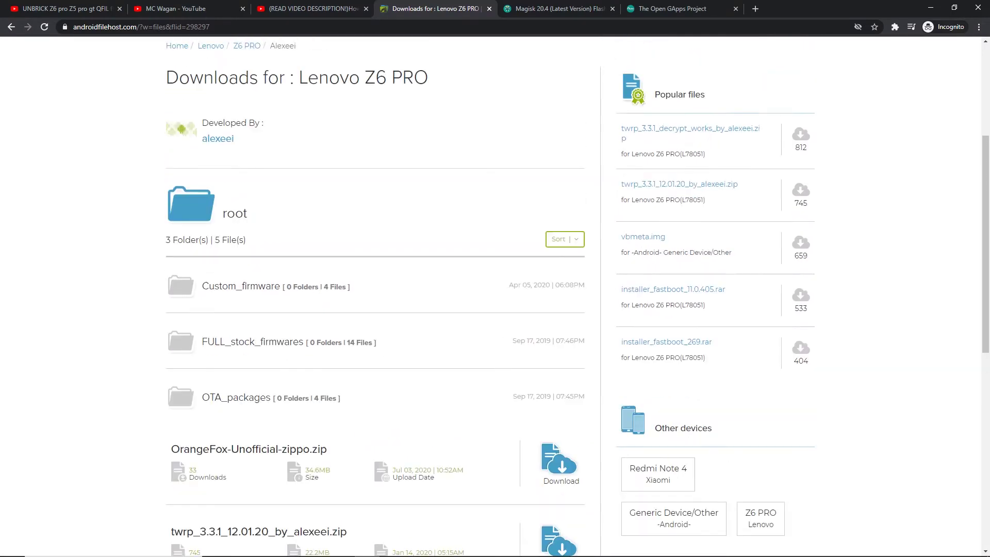
key(F5)
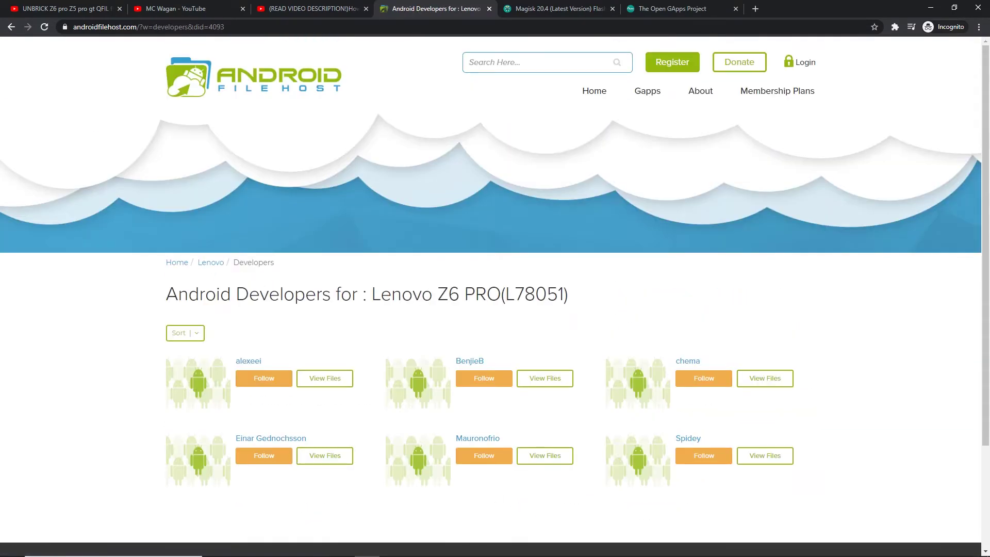
click(325, 378)
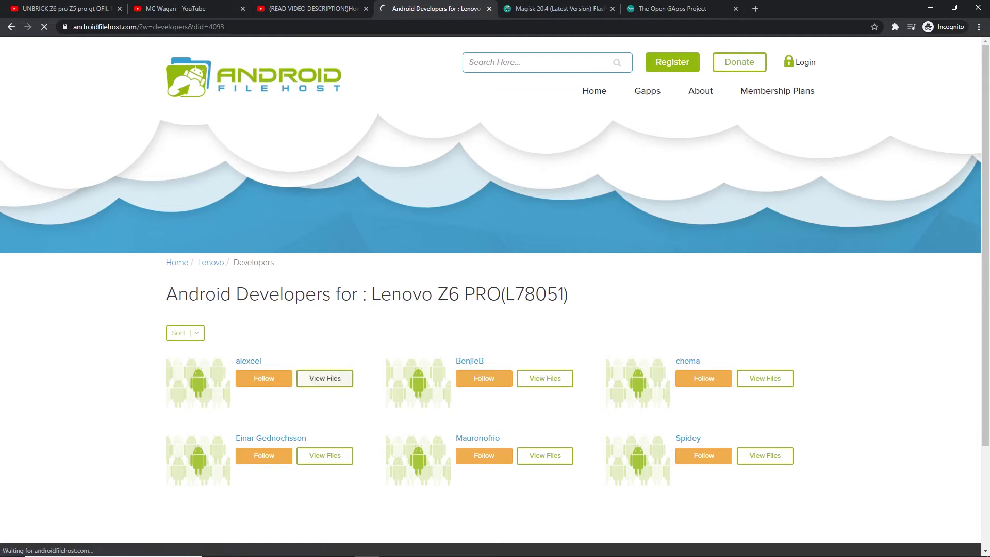
scroll(324, 378, down, 5)
scroll(495, 296, down, 6)
scroll(495, 297, up, 3)
click(246, 107)
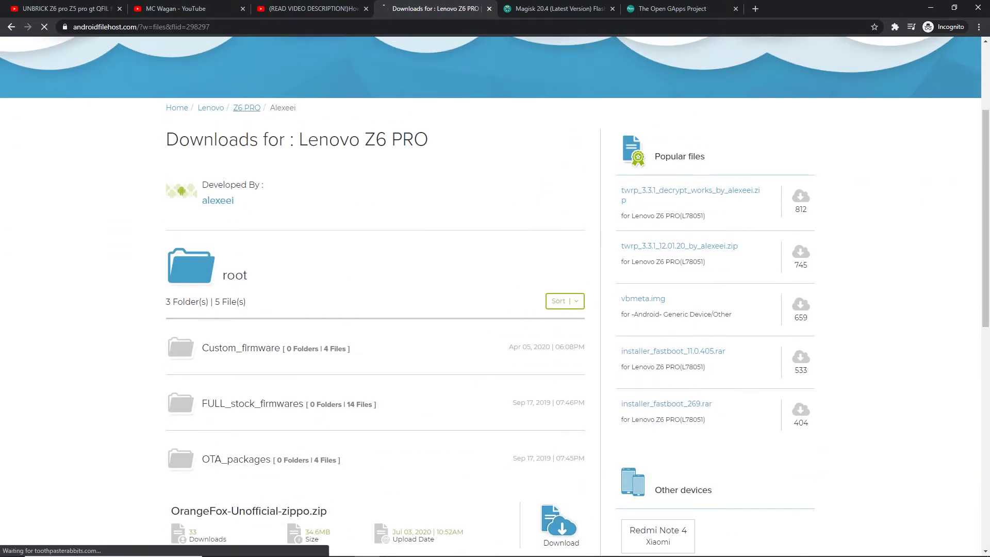
scroll(247, 107, up, 2)
scroll(325, 323, down, 3)
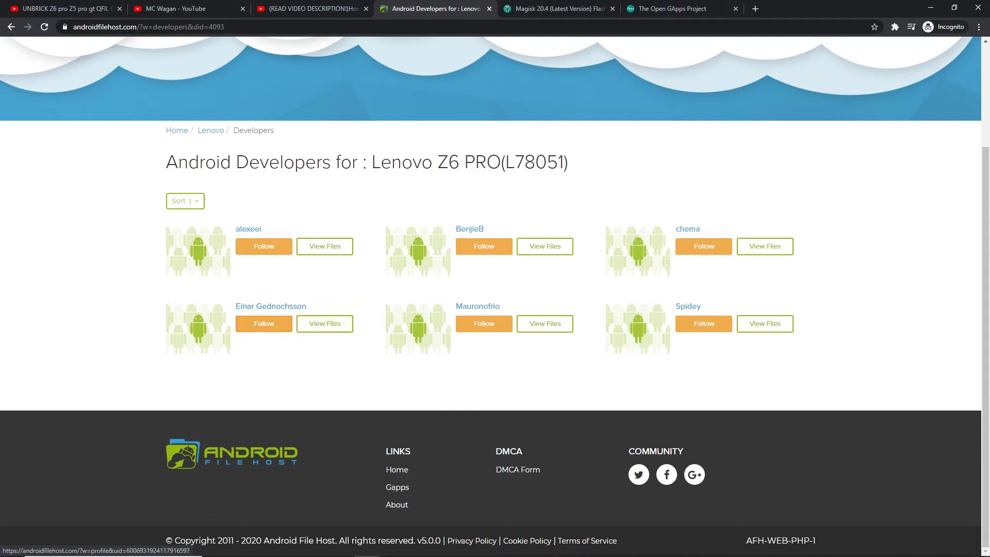
Open the BlissRoM folder in the fourth listed developer's Lenovo Z6 PRO files and examine the available Bliss ROM downloads.
click(324, 324)
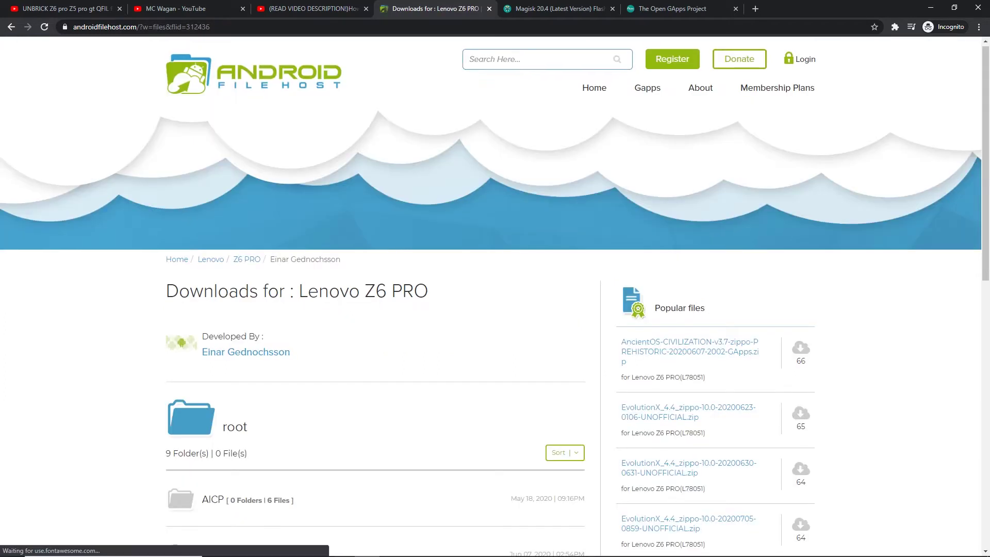
scroll(325, 323, down, 5)
scroll(495, 296, down, 4)
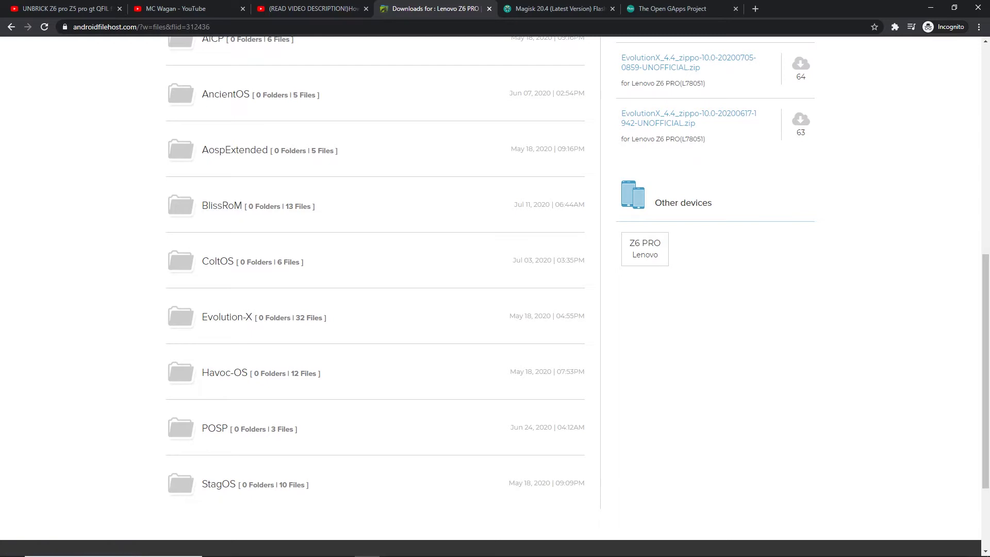
drag(312, 204, 201, 205)
click(222, 205)
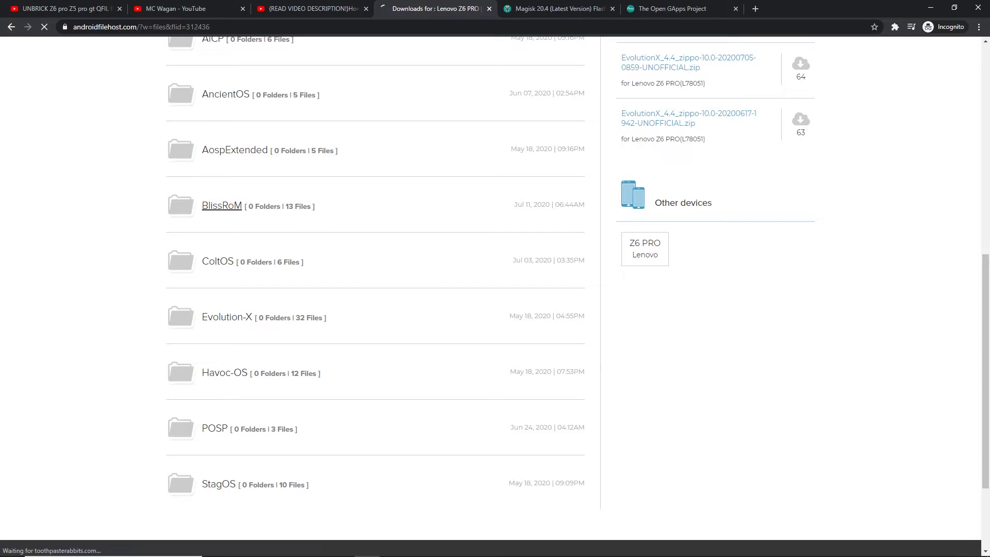
scroll(495, 296, down, 7)
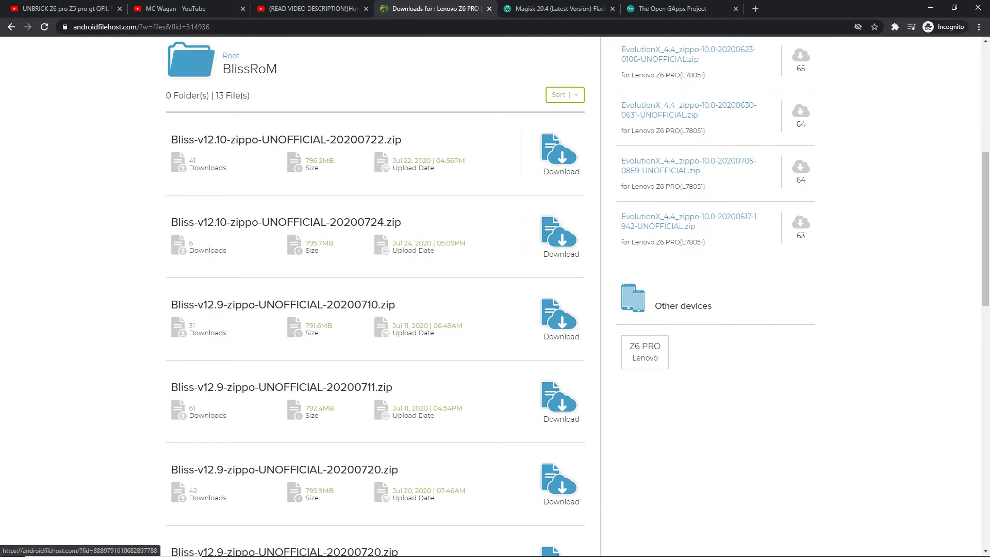
mouse_move(393, 160)
mouse_down()
mouse_move(466, 160)
mouse_move(395, 169)
mouse_move(393, 160)
mouse_up()
scroll(375, 289, up, 2)
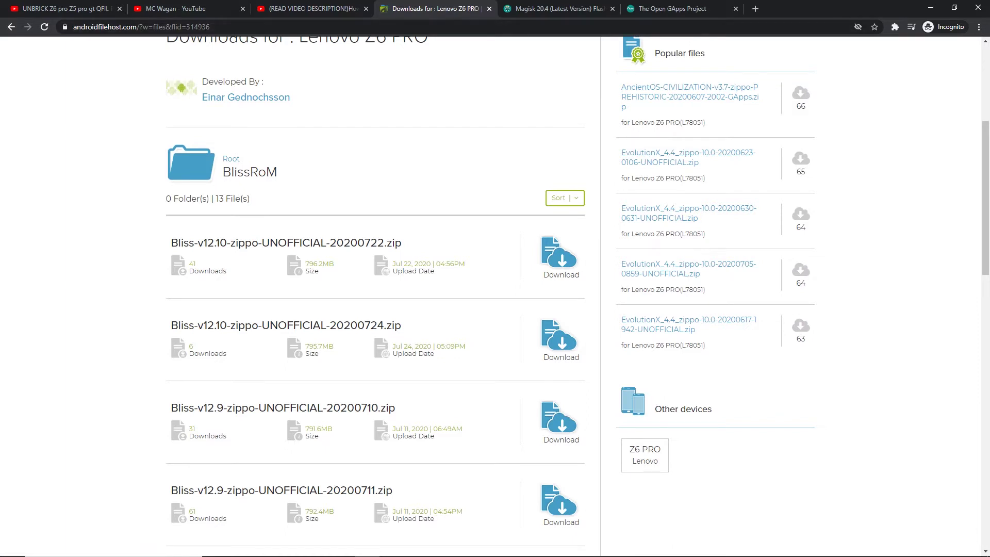
Show the Magisk zip download page and the Open GApps nano variant for ARM64, Android 10.0.
key(ctrl+Tab)
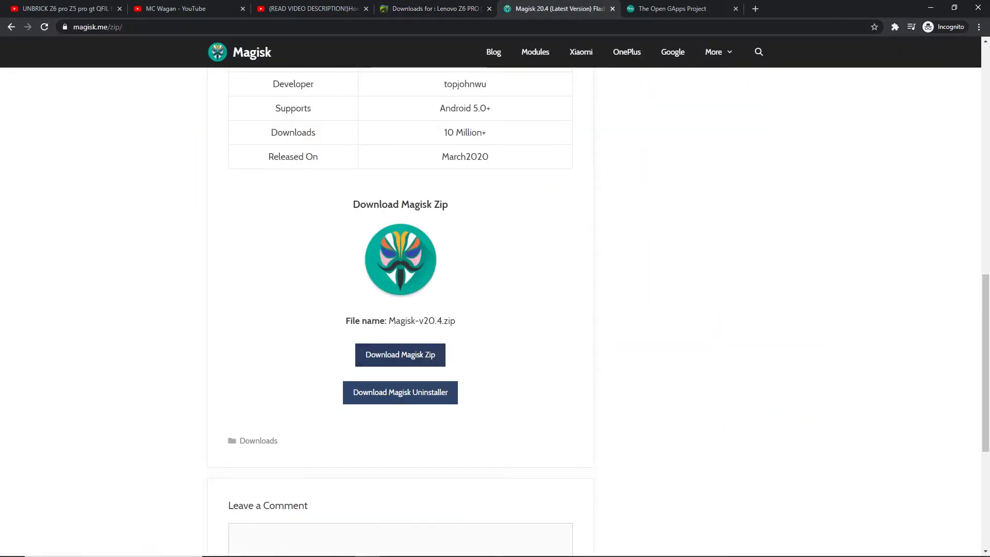
key(ctrl+Tab)
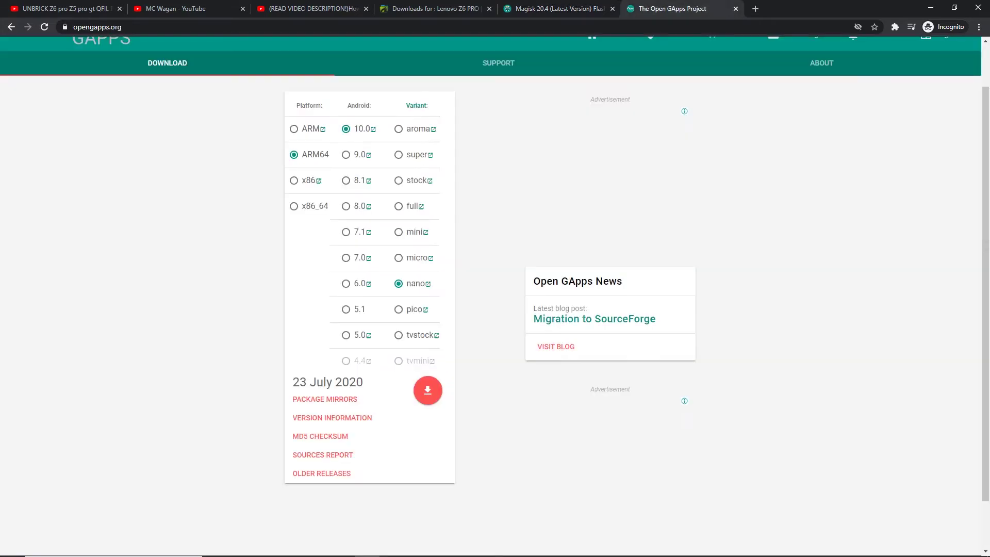
scroll(341, 196, up, 1)
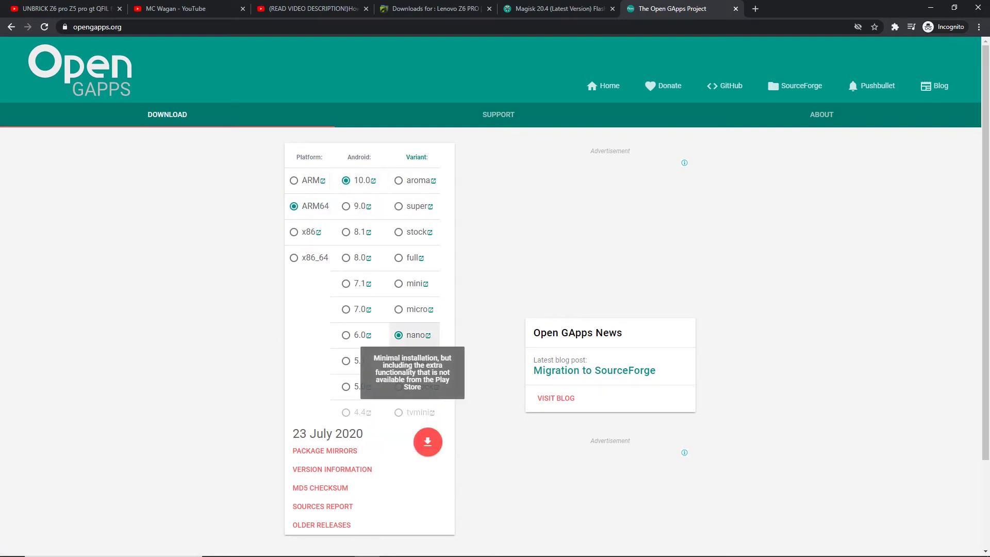
Switch to File Explorer and show the Magisk, Open GApps and PixelDust archives in the Files folder on USB Drive (G:).
key(alt+Tab)
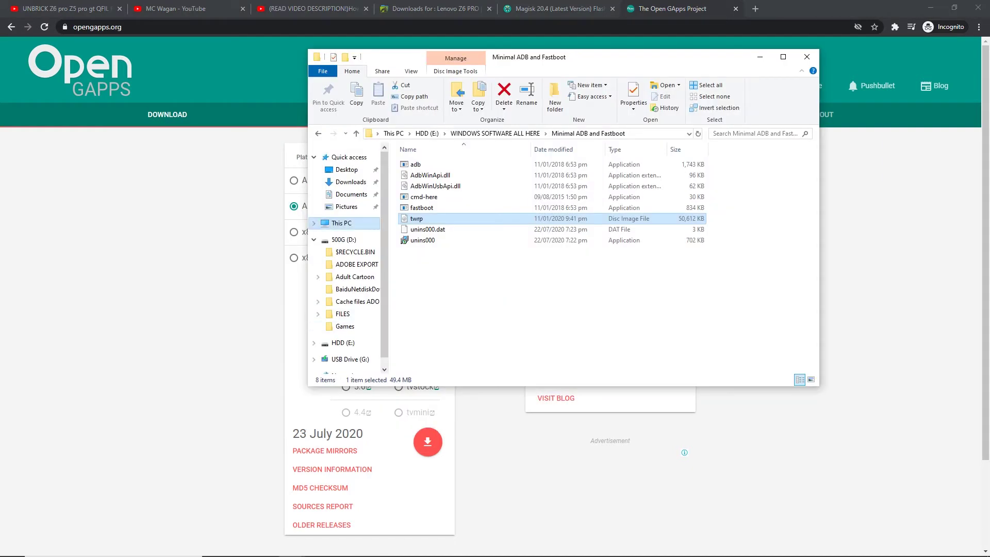
click(341, 223)
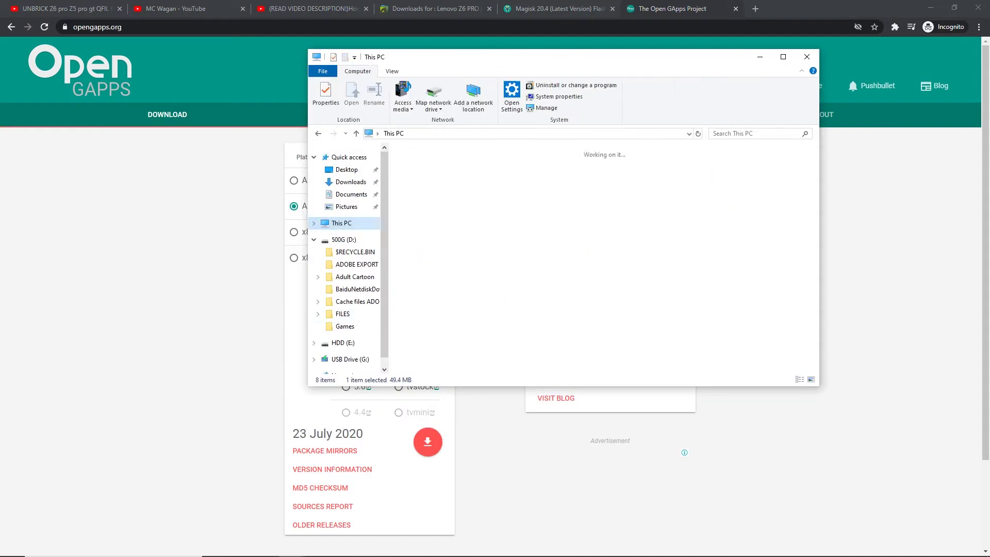
key(Down)
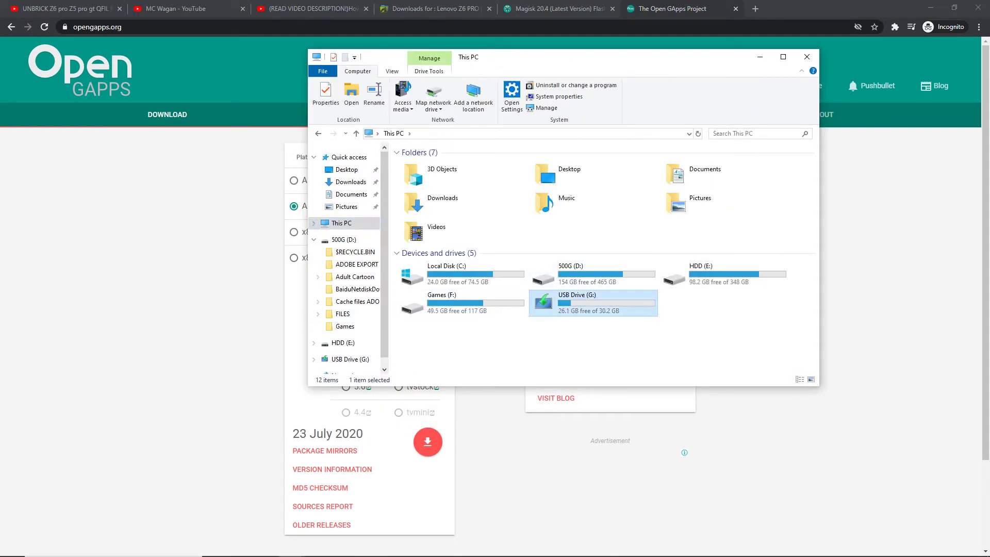
key(Return)
key(s)
key(Up)
key(Up)
key(Up)
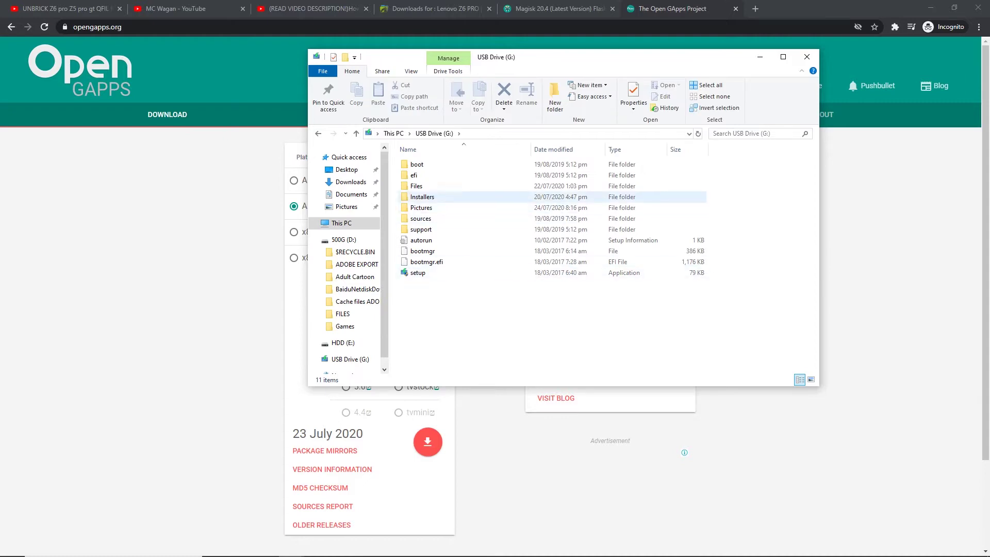
key(Return)
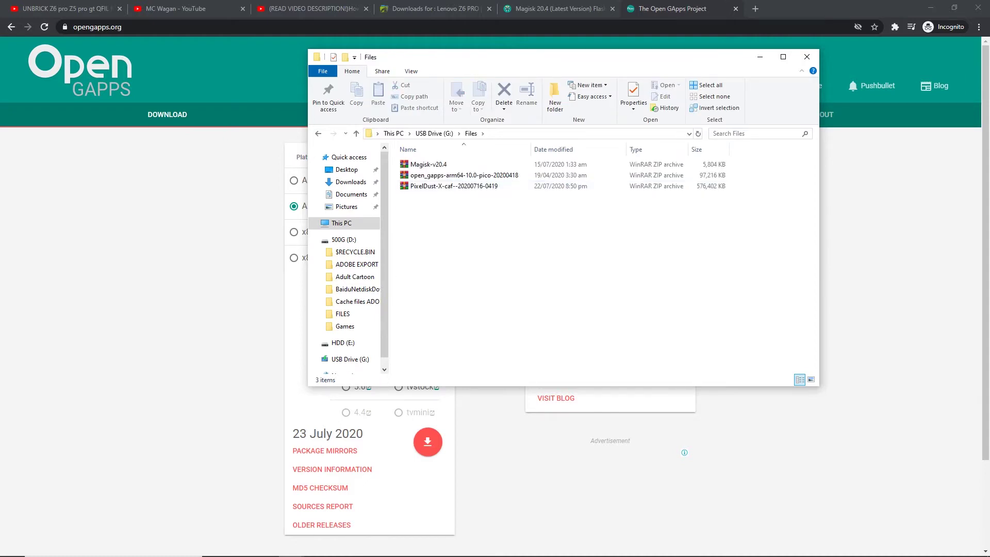
drag(480, 214, 409, 156)
click(341, 223)
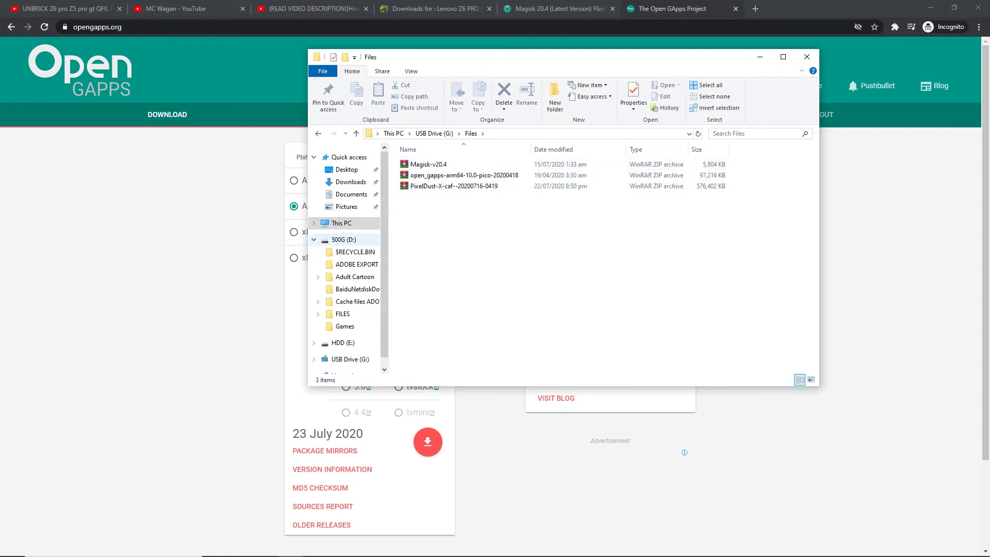
right_click(586, 303)
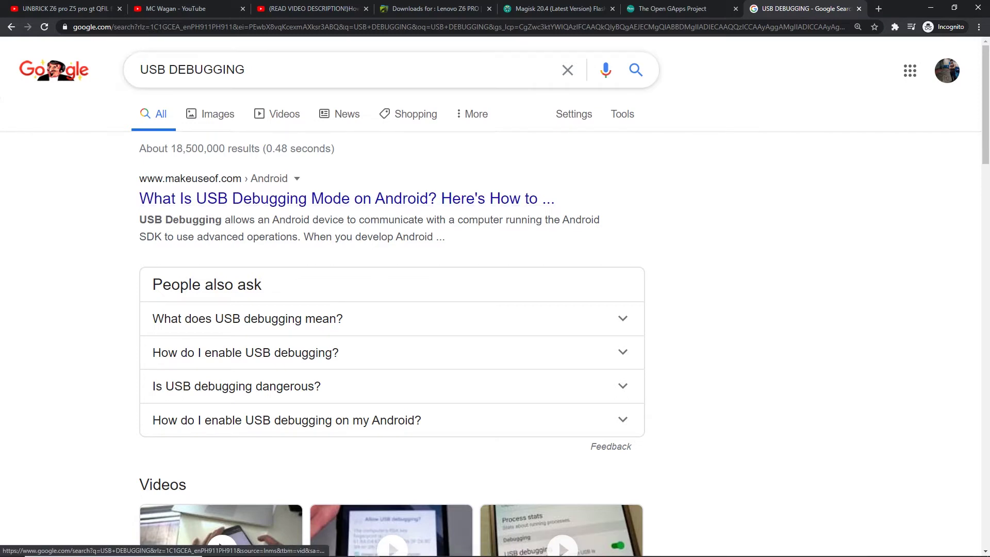
Search Google in the browser for "how to enable usb debugging on android" and view the instructions.
click(246, 69)
key(ctrl+a)
text(HOW TO ENABLE)
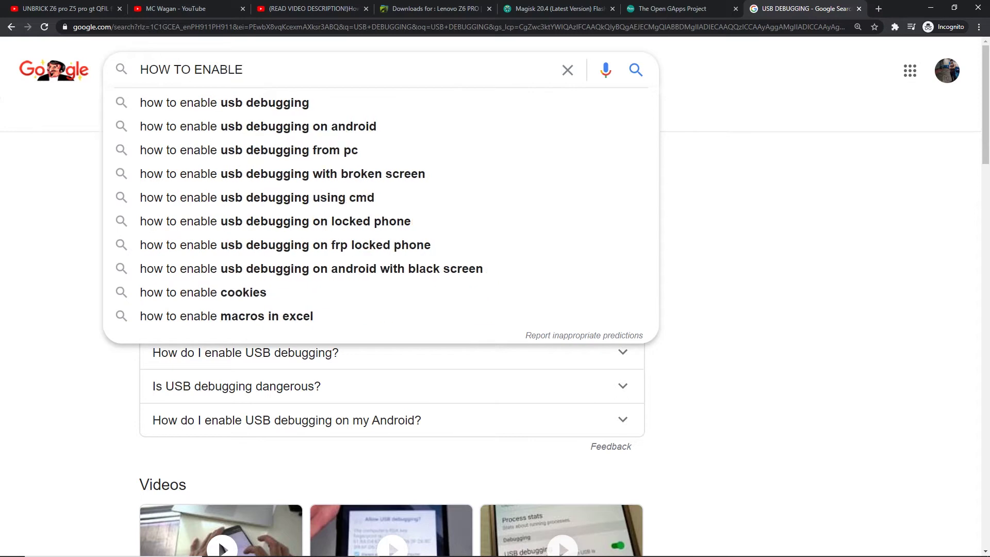
key(Down)
key(Down)
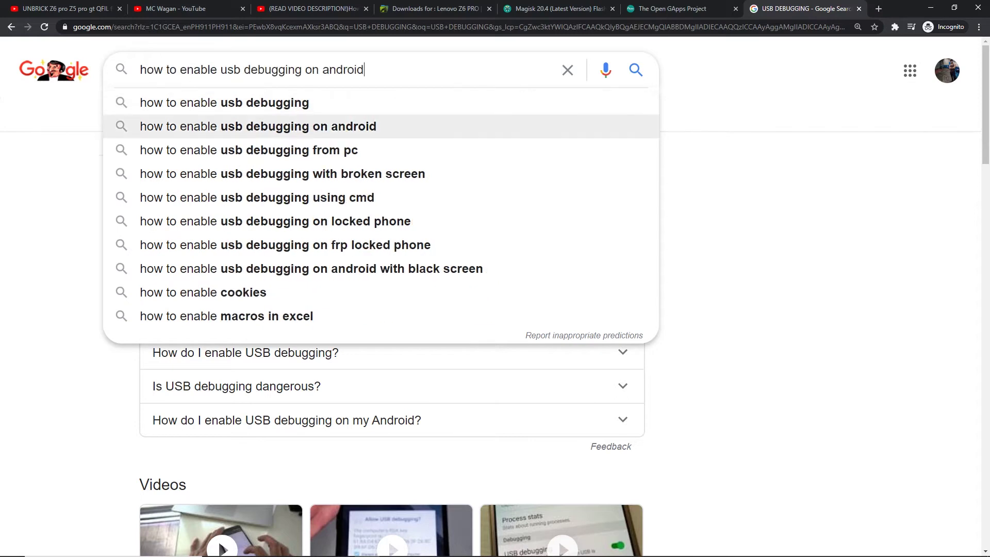
key(Return)
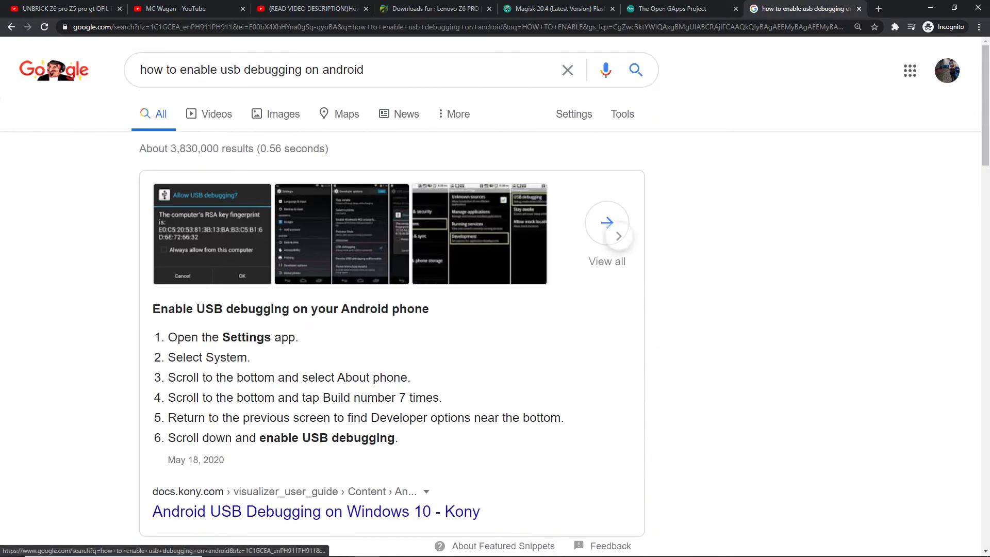
mouse_move(624, 231)
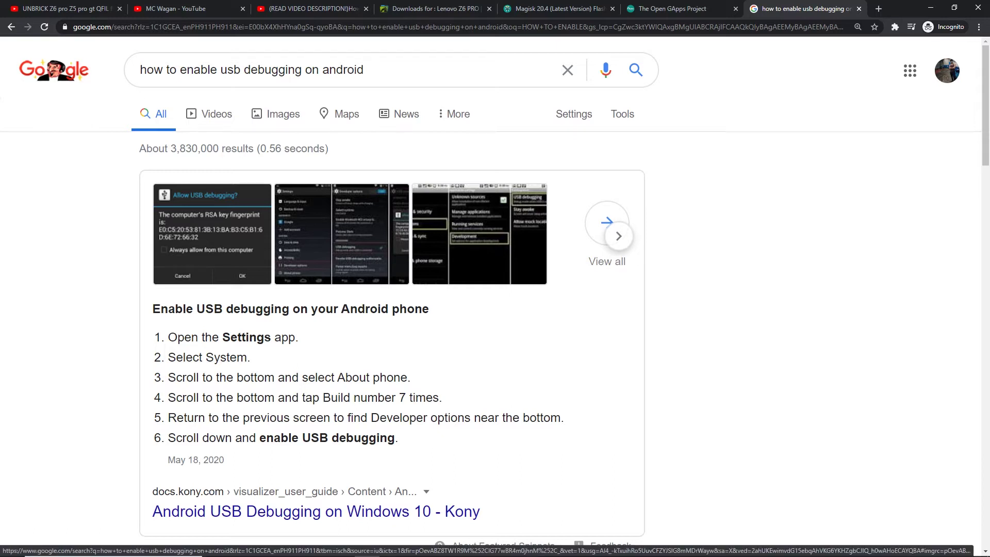
Switch to the Minimal ADB and Fastboot folder in File Explorer and run cmd-here as administrator.
key(alt+Tab)
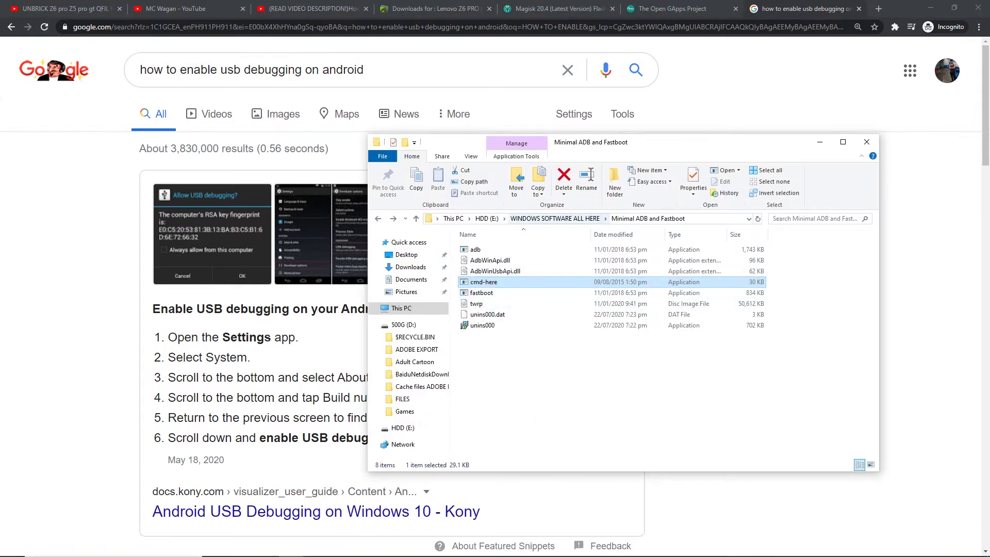
right_click(507, 283)
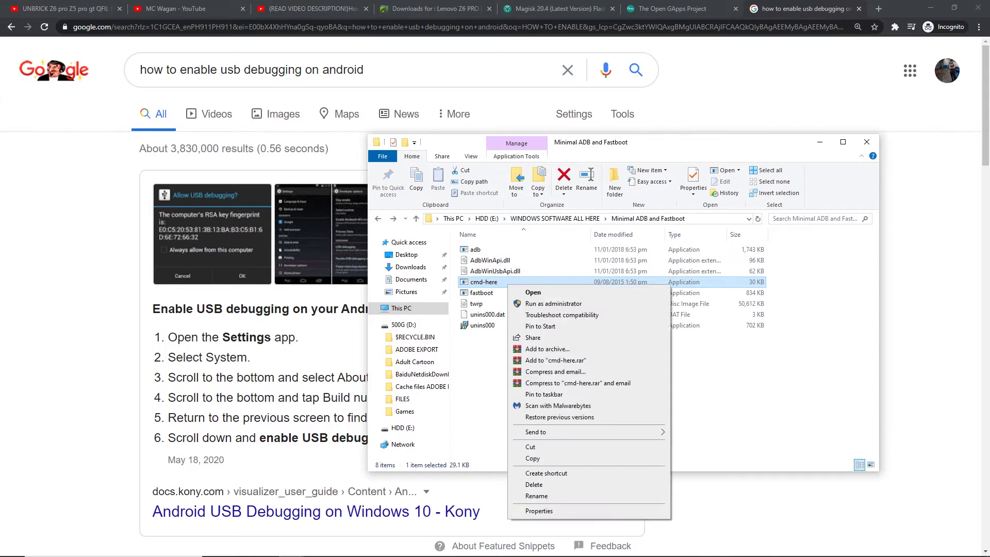
click(553, 303)
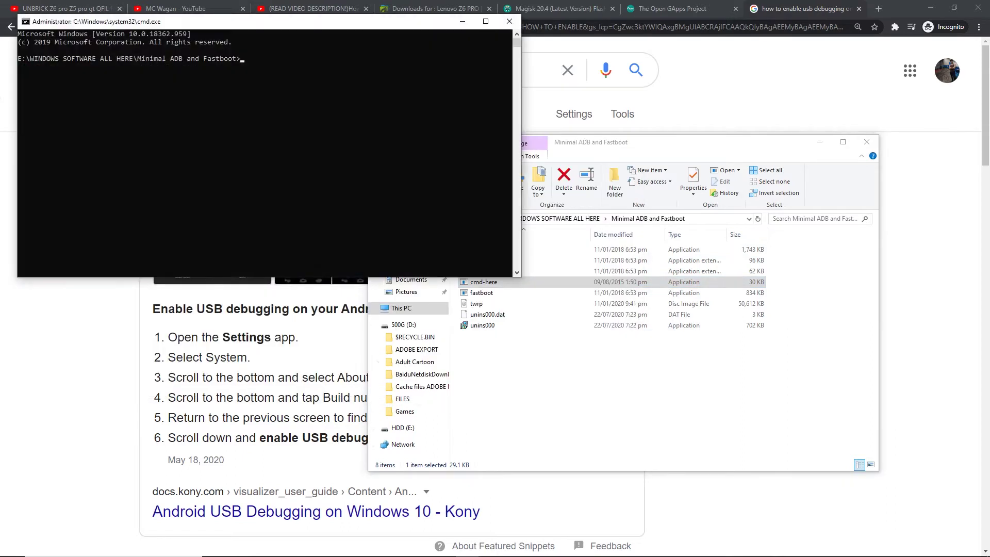
drag(258, 21, 579, 196)
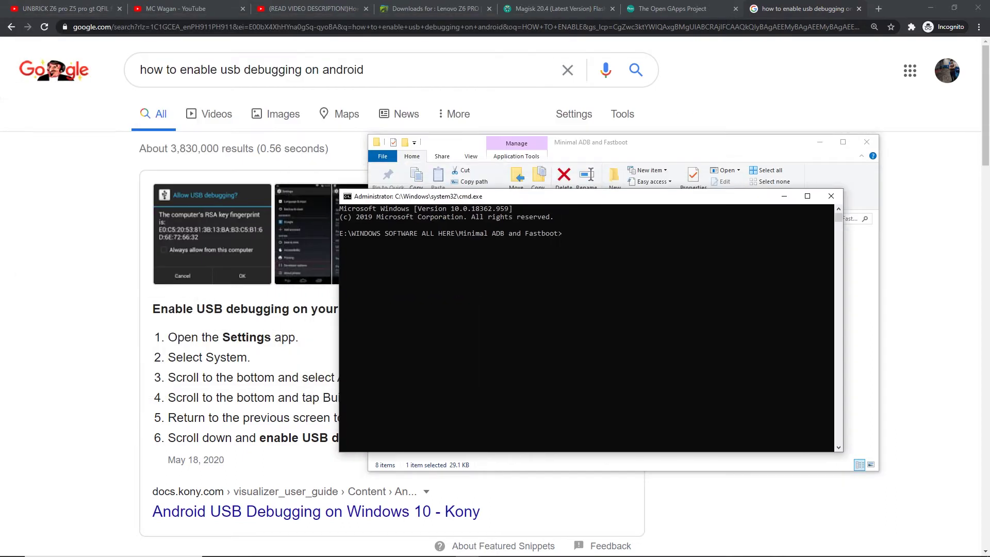
Run "adb devices" in the command prompt and check the attached device entry.
text(ADB DEV)
key(ctrl+a)
key(Escape)
key(BackSpace)
key(BackSpace)
key(BackSpace)
key(BackSpace)
key(BackSpace)
key(BackSpace)
key(BackSpace)
text(adb devieses)
key(Return)
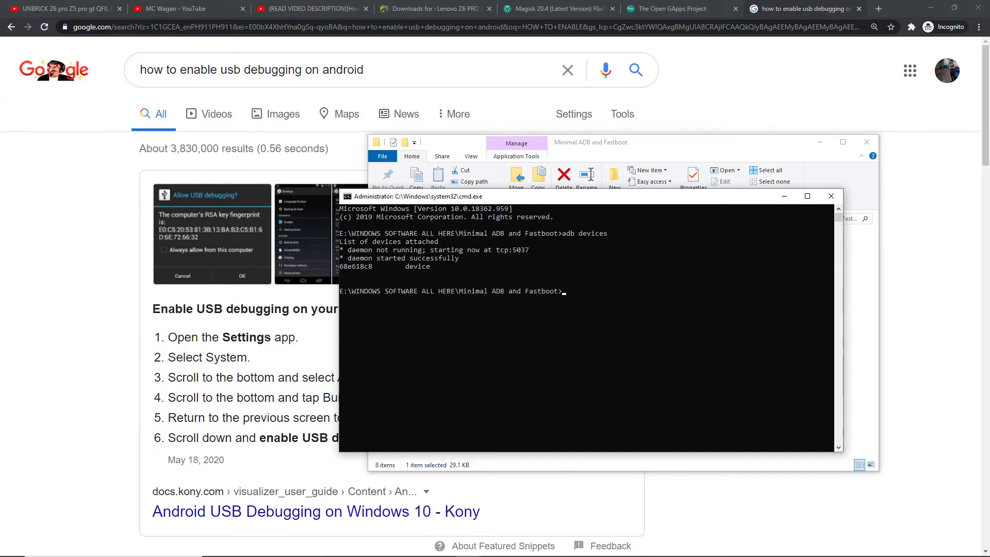
drag(340, 258, 423, 266)
click(419, 266)
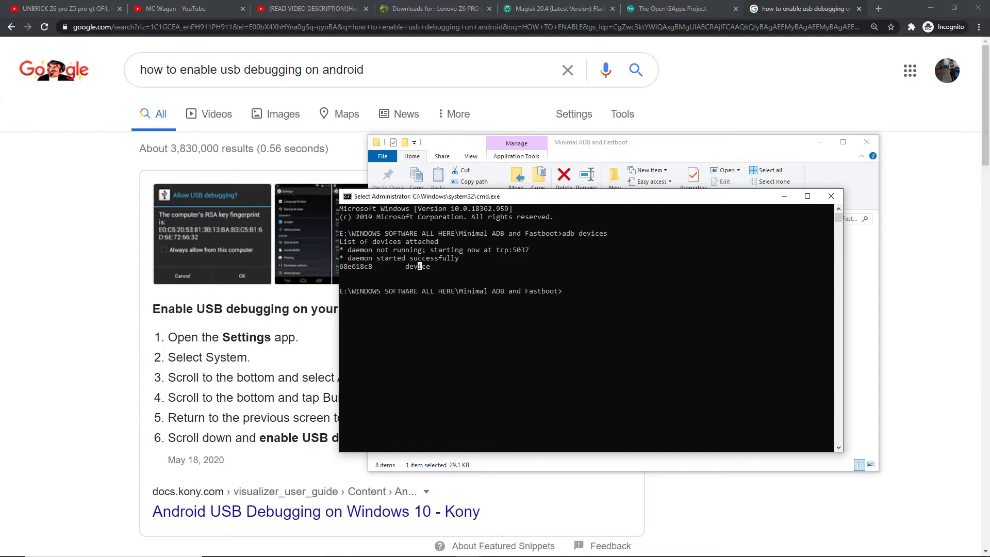
Switch to the browser, search Google for "Enable oem unlock", and open the XDA Forums image showing the circled OEM unlocking option.
key(alt+Tab)
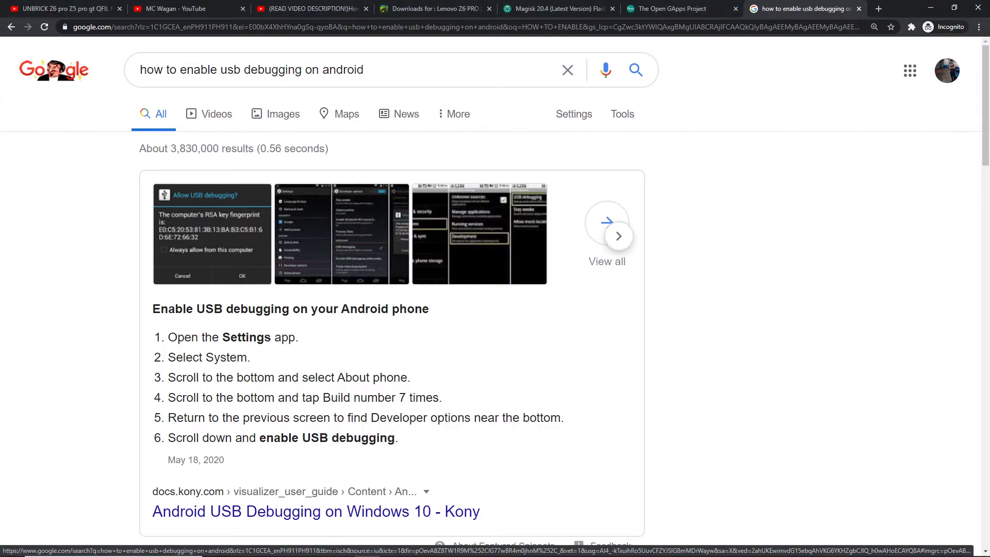
key(alt+Tab)
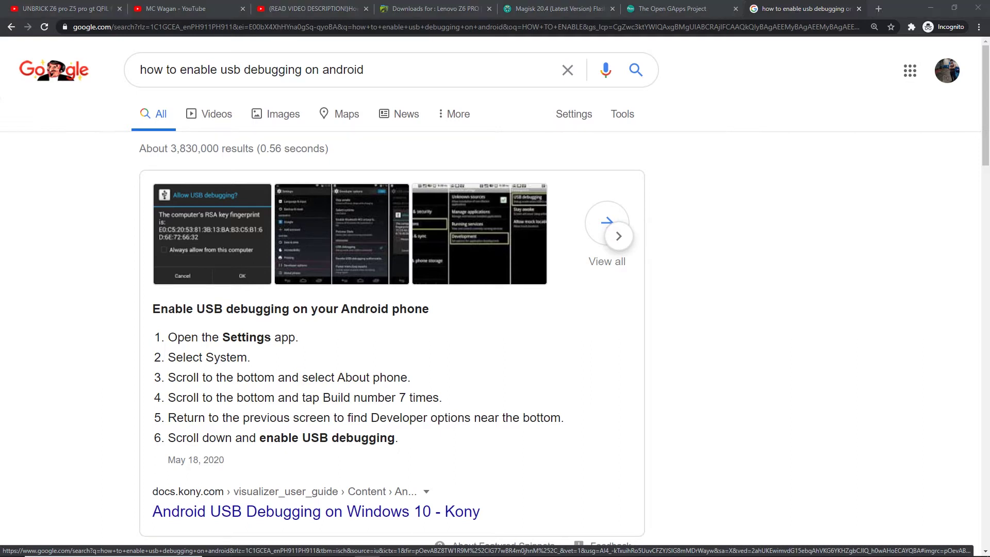
key(alt+Tab)
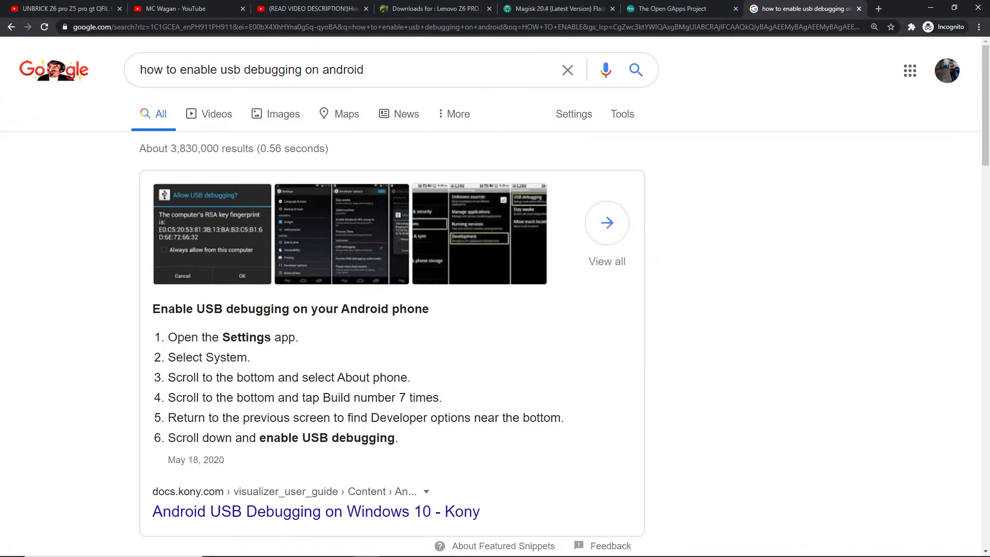
click(364, 70)
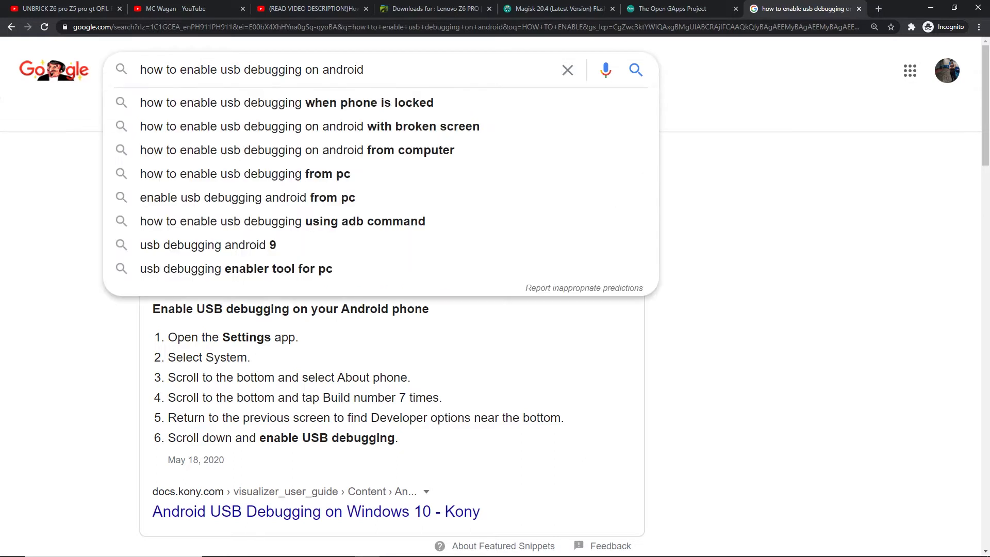
key(ctrl+a)
key(alt+Tab)
key(alt+Tab)
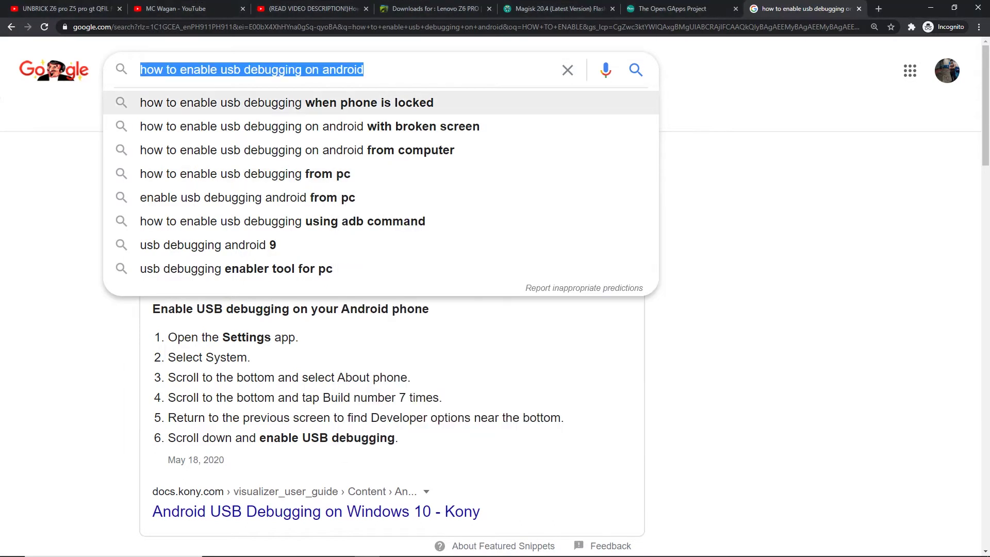
text(Enable oem )
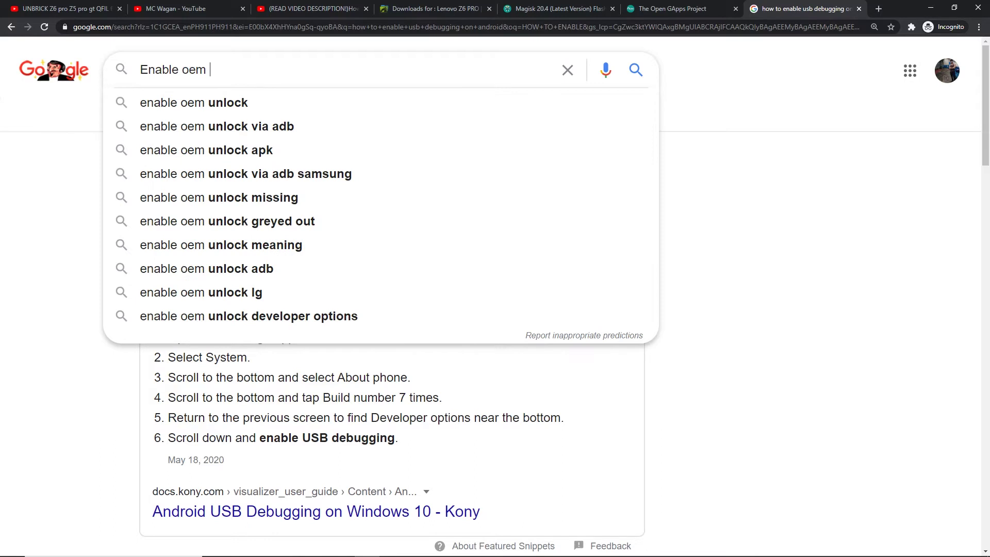
text(unlock)
key(Return)
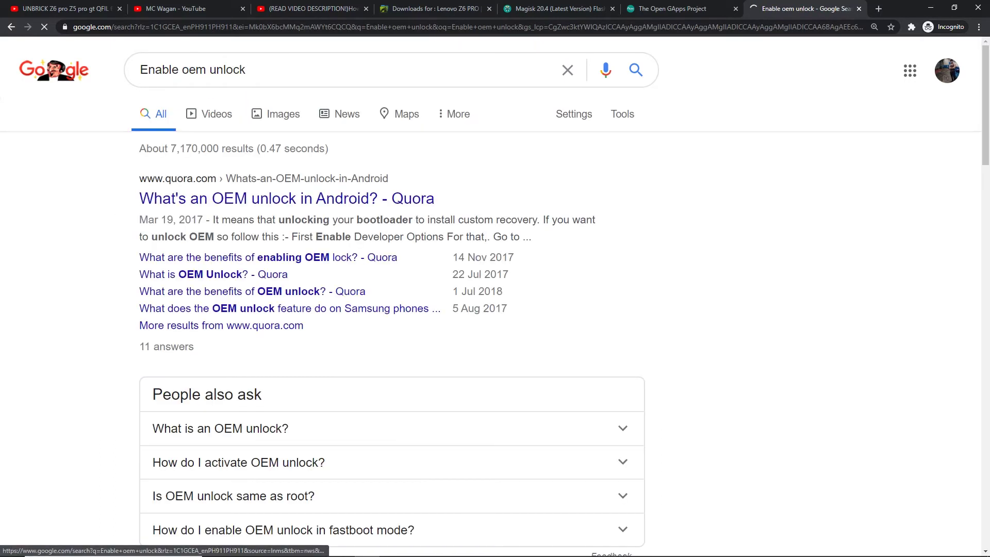
click(282, 114)
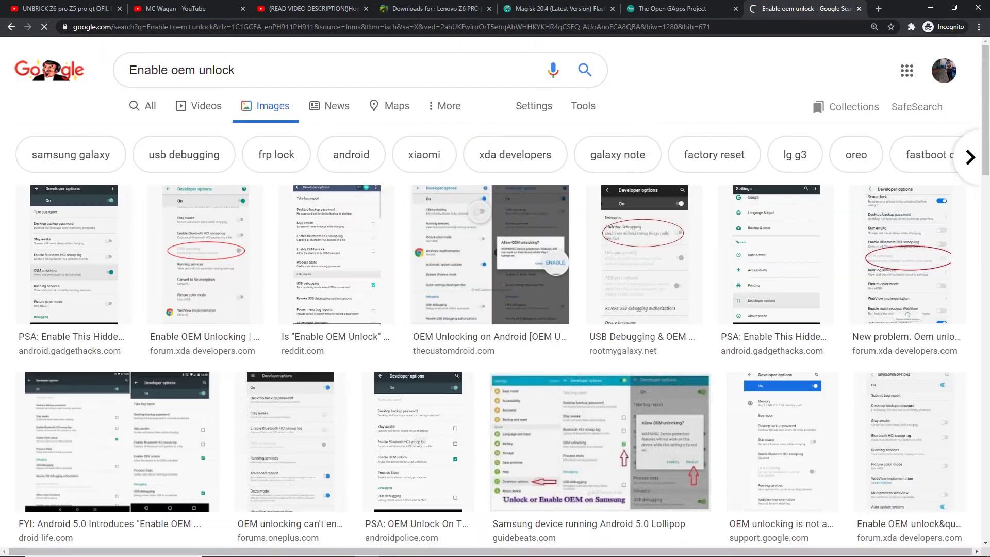
click(205, 253)
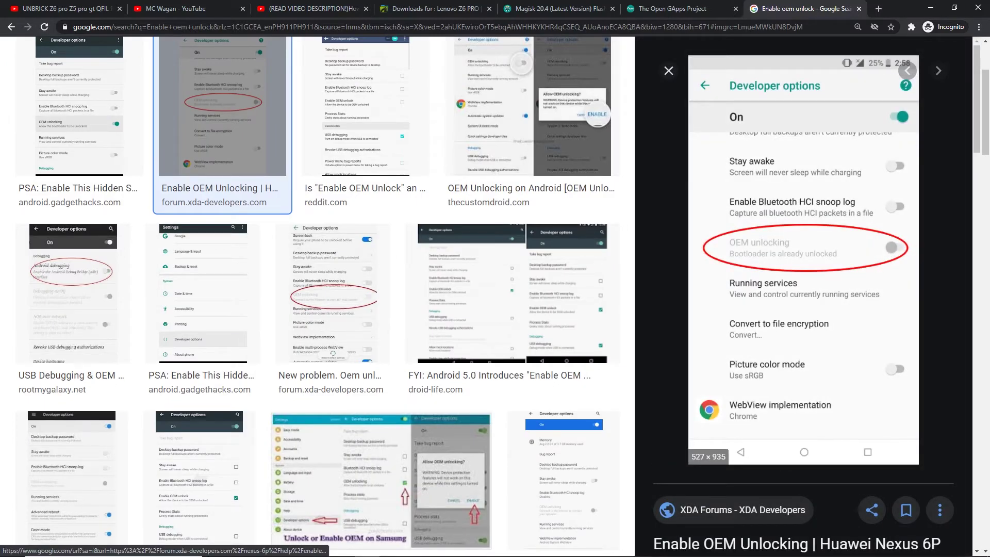
Switch to Paint to show the fastboot mode picture, and close it to return to the command prompt.
key(alt+Tab)
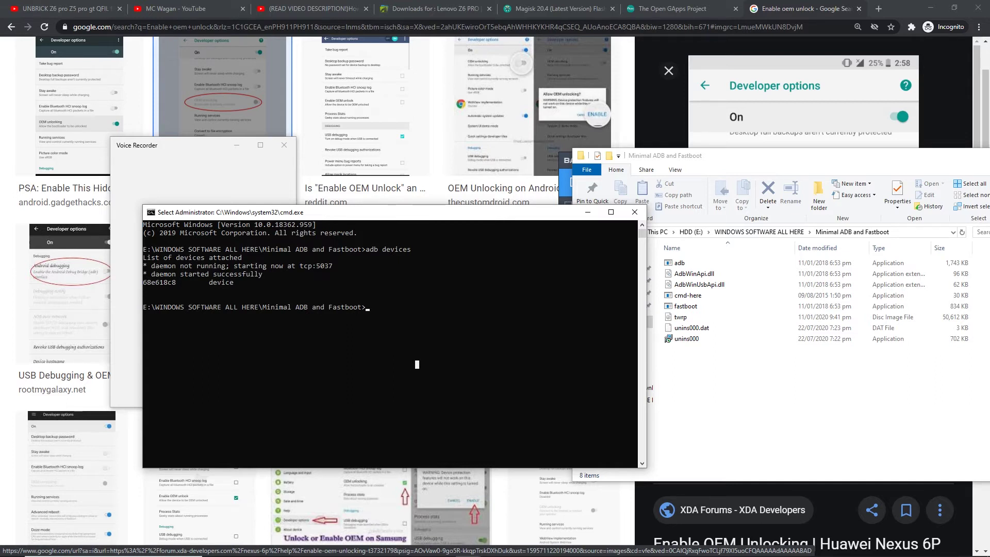
key(alt+Tab)
key(alt+Tab)
key(alt+Tab)
key(alt+Tab)
key(alt+Tab)
key(alt+Tab)
key(alt+Tab)
key(alt+Tab)
key(alt+Tab)
key(alt+Down)
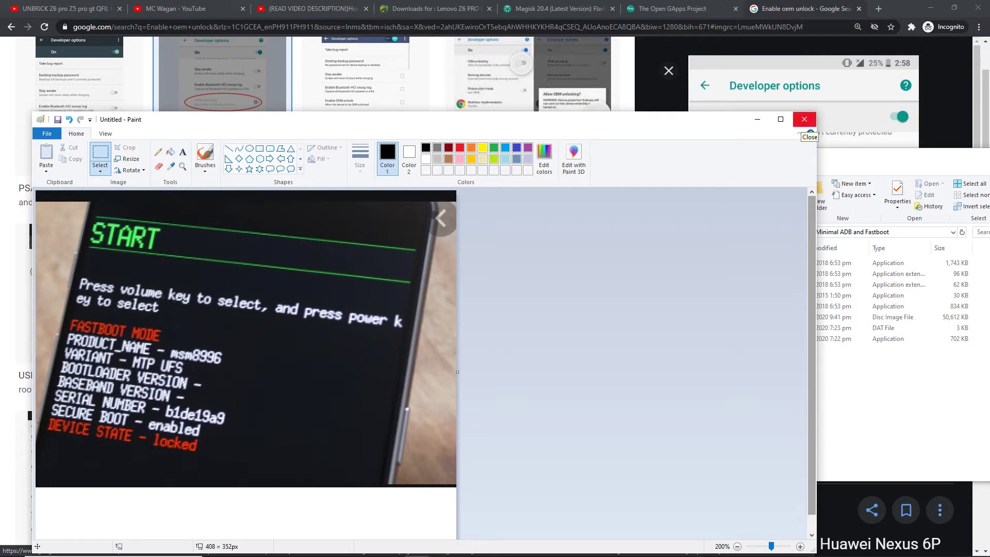
click(804, 119)
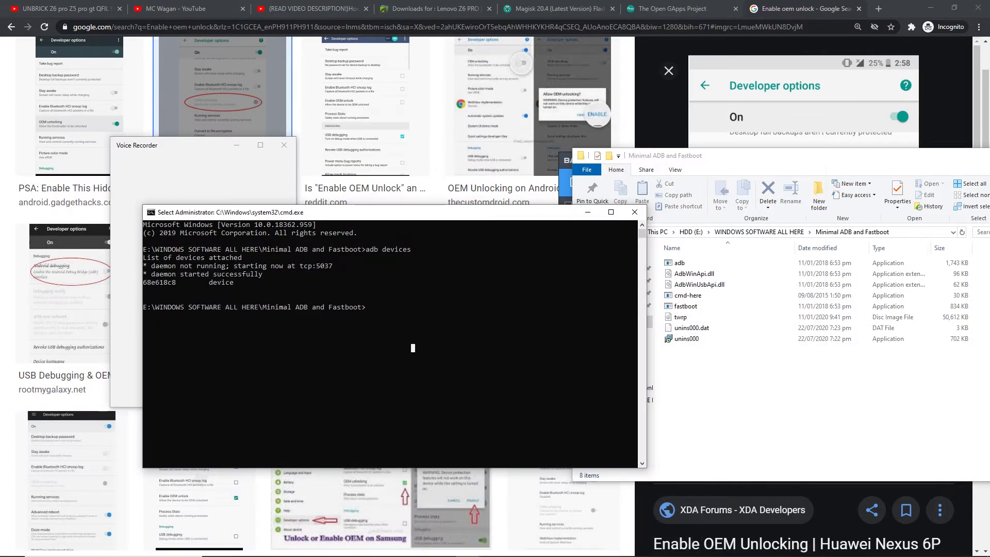
Run "fastboot devices" in the command prompt and highlight the listed device.
text(fastb)
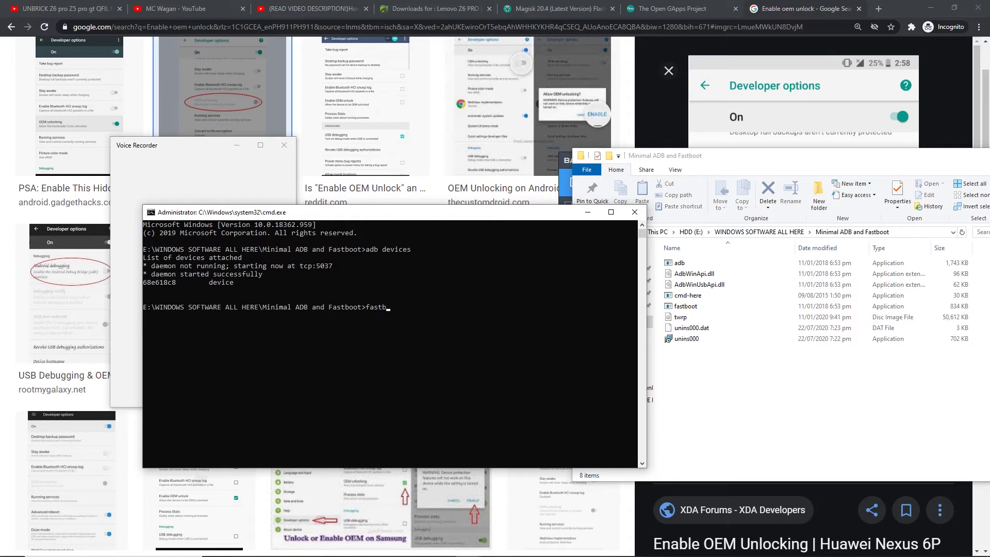
text(oot ddevi)
key(Return)
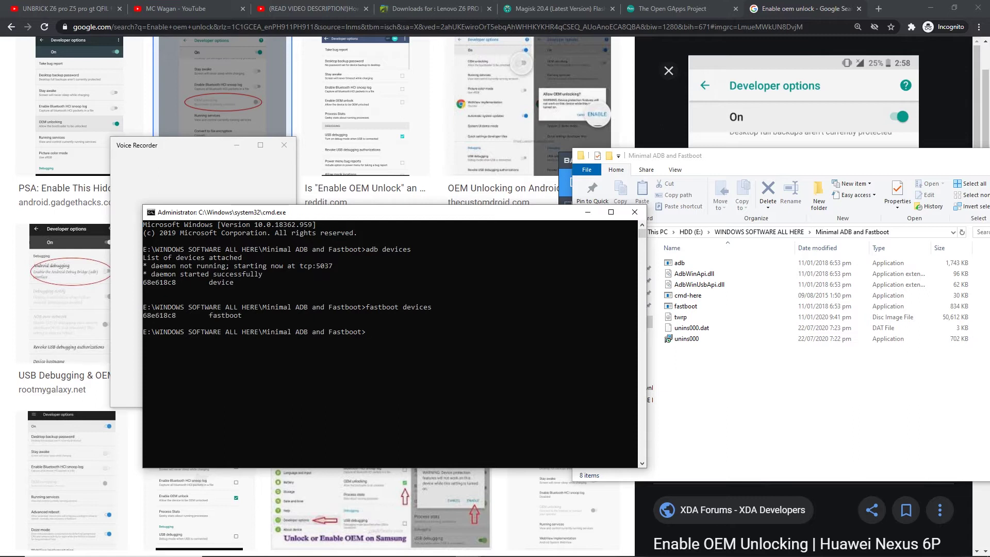
drag(146, 315, 256, 315)
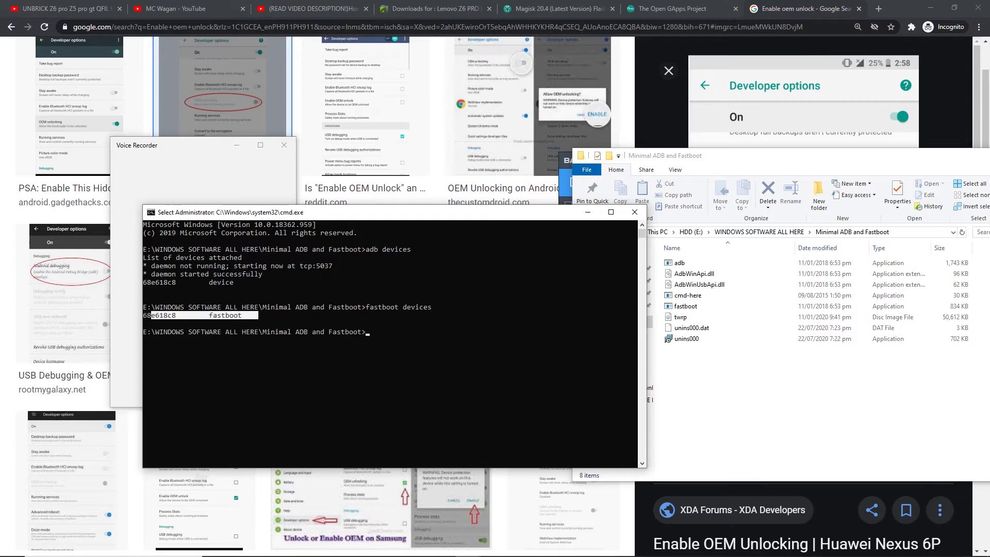
click(256, 315)
click(421, 348)
Flash the TWRP image from the Minimal ADB and Fastboot folder with "fastboot flash recovery twrp.img".
drag(361, 212, 308, 210)
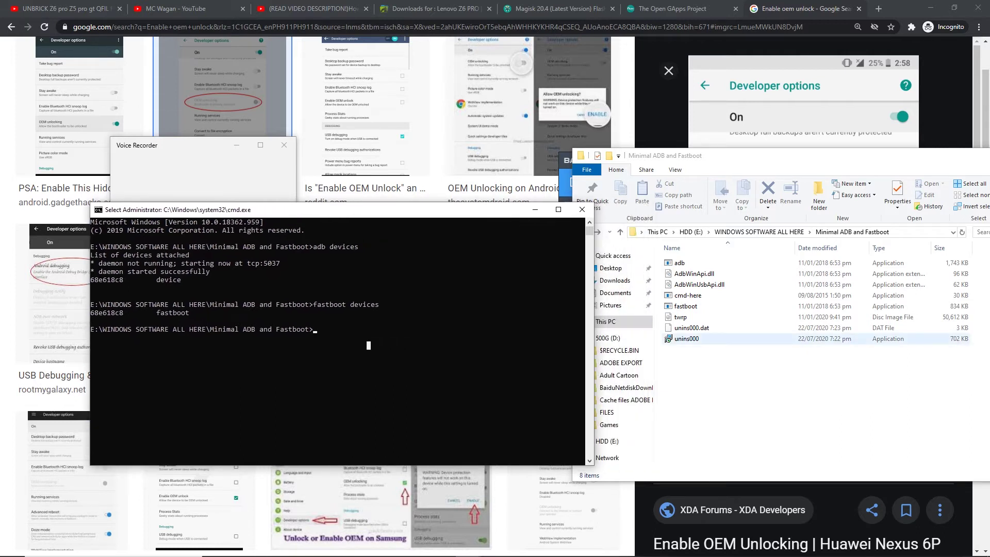
text(fastboot)
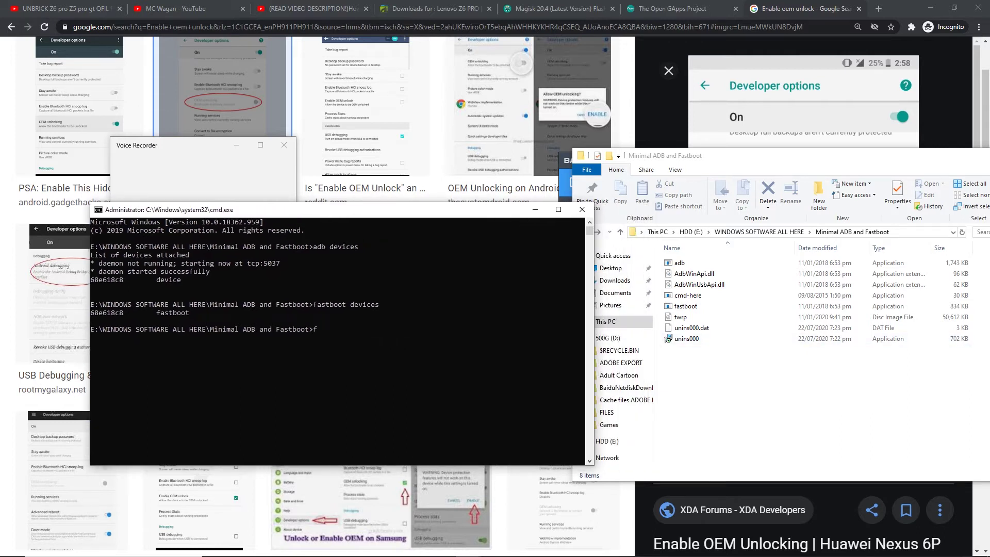
text( flash recovery)
click(681, 317)
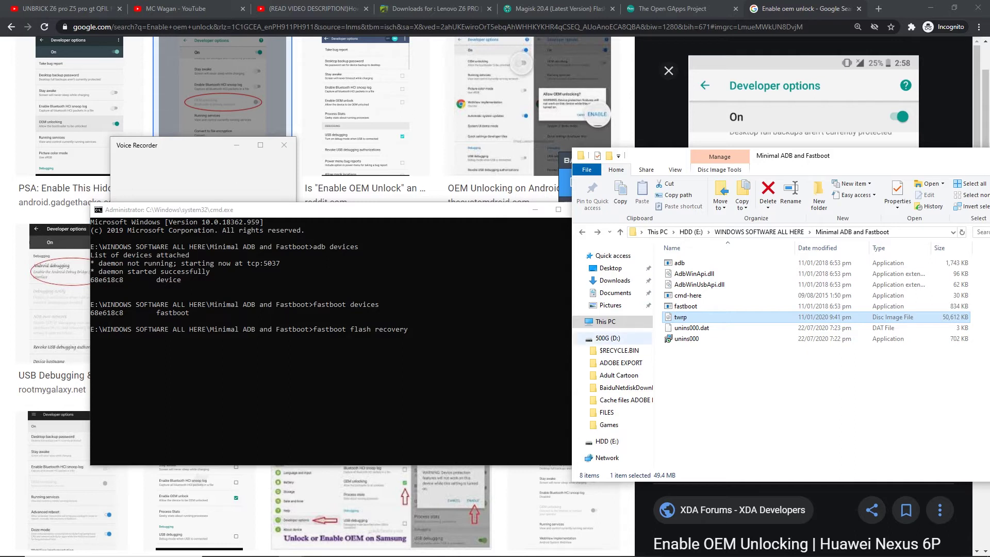
click(438, 329)
key(Escape)
text(twrp.img)
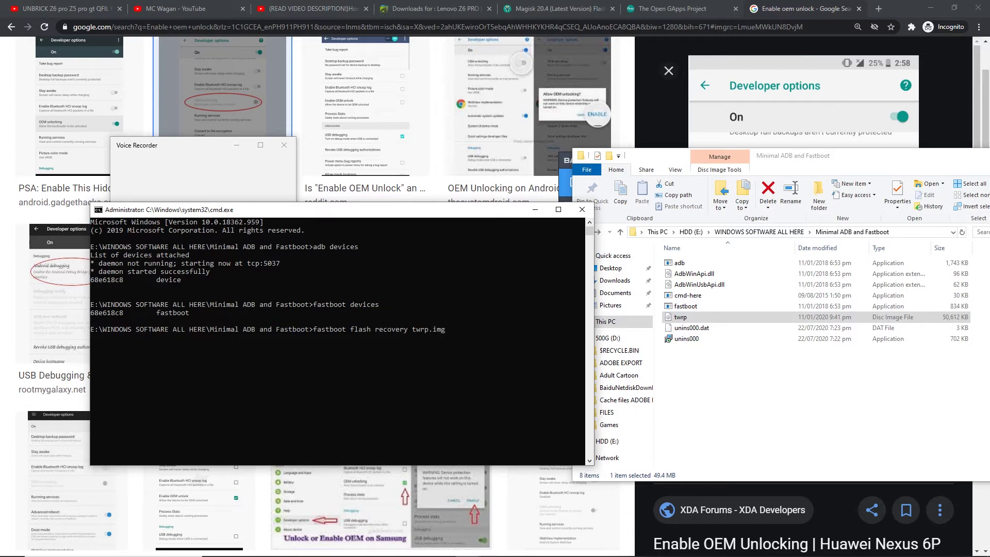
key(Return)
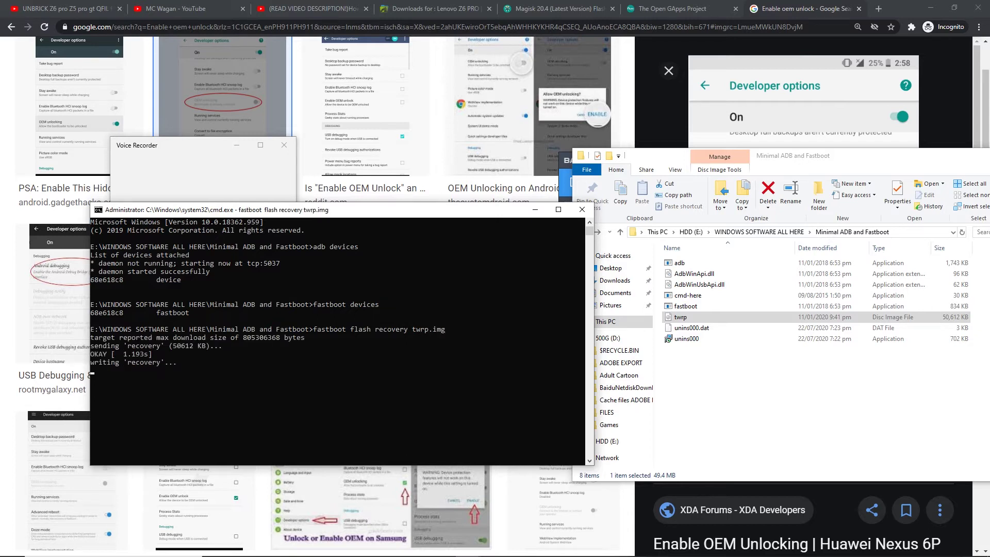
Switch to Photos and view the TWRP screenshots covering the main menu, Wipe, Format Data with "yes", and the Advanced Wipe partition selection.
key(alt+Tab)
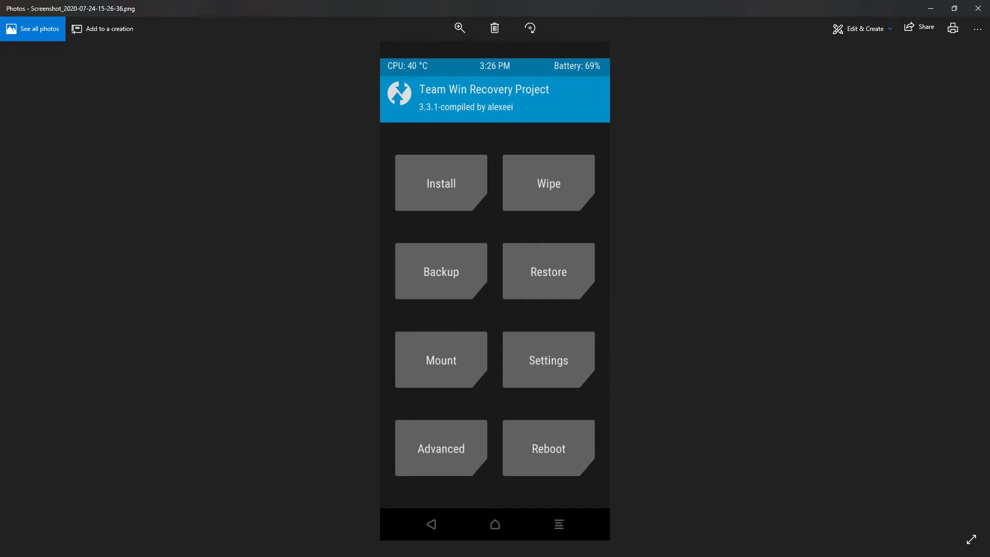
key(Right)
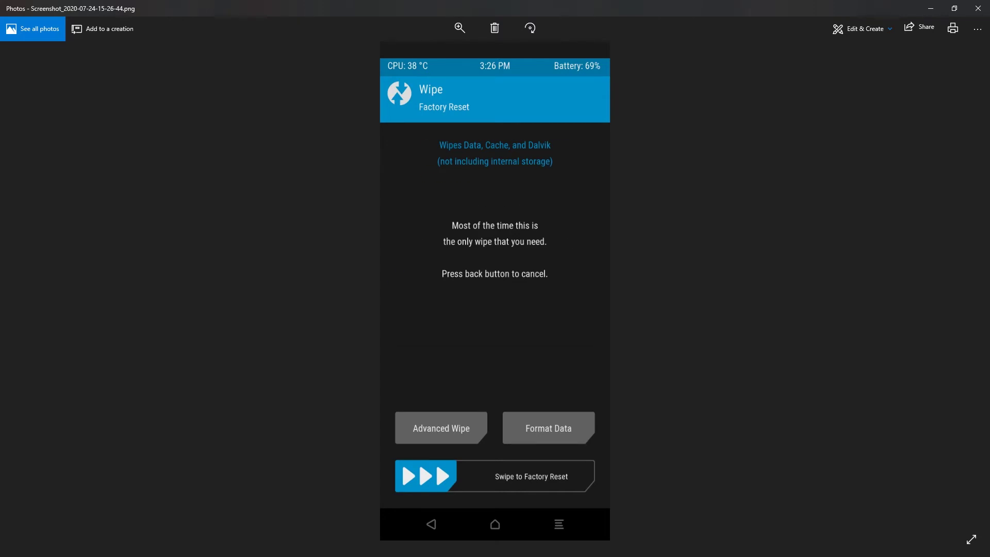
key(Right)
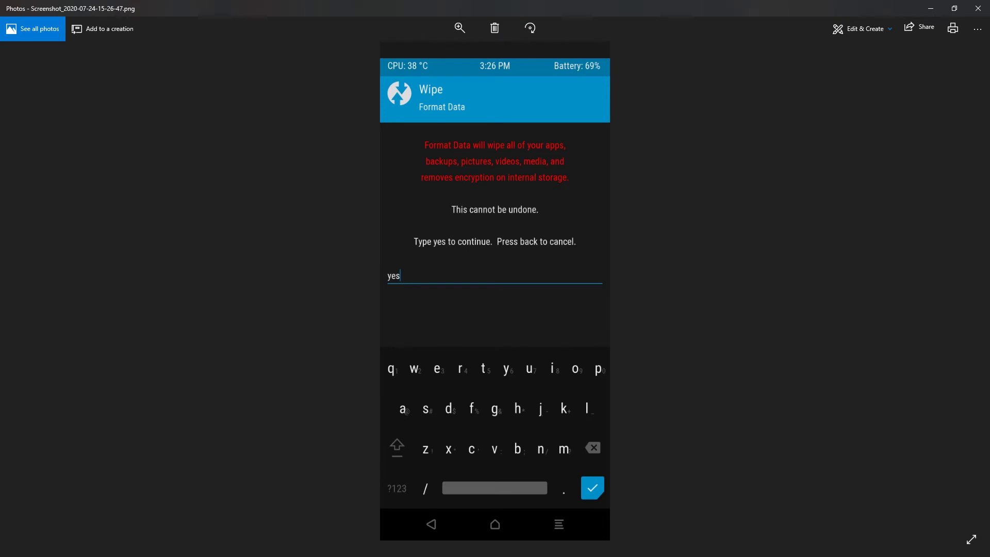
key(Right)
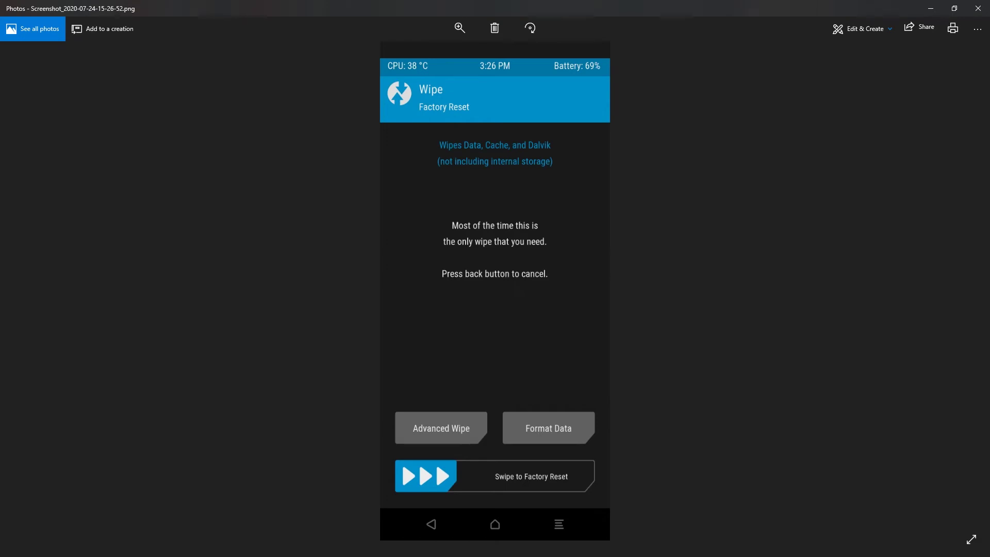
key(Right)
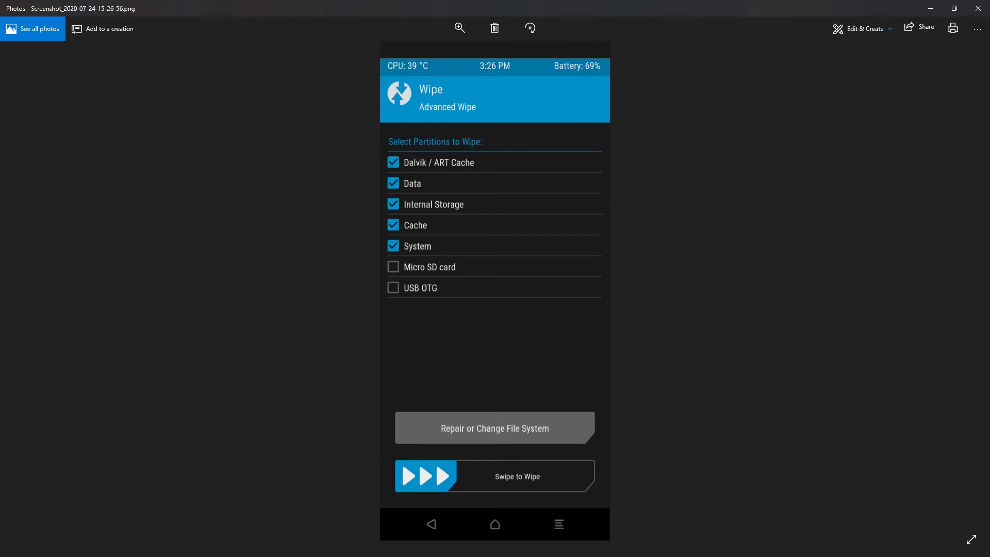
View the TWRP screenshots for installing from USB OTG, from the main menu and storage selection to the queued PixelDust zip.
key(Right)
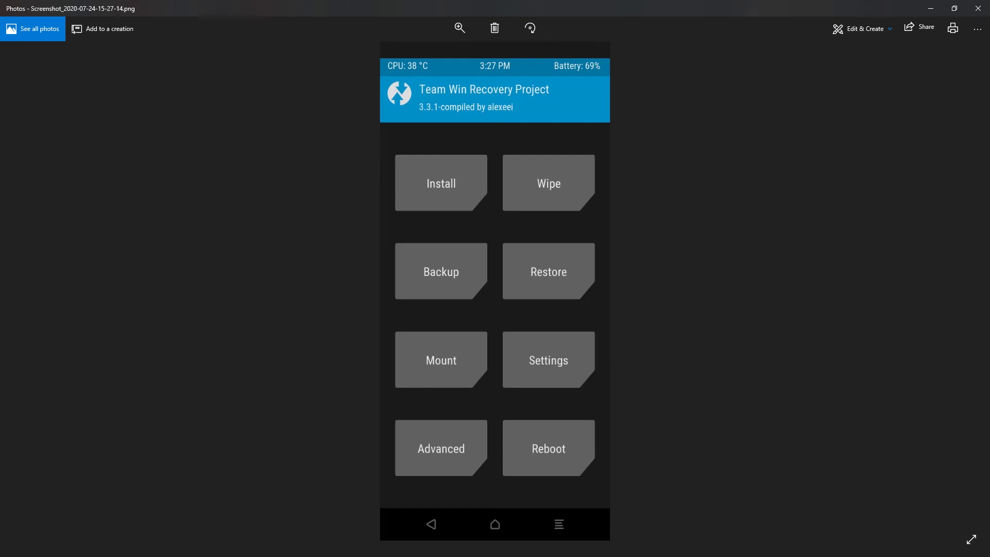
key(Right)
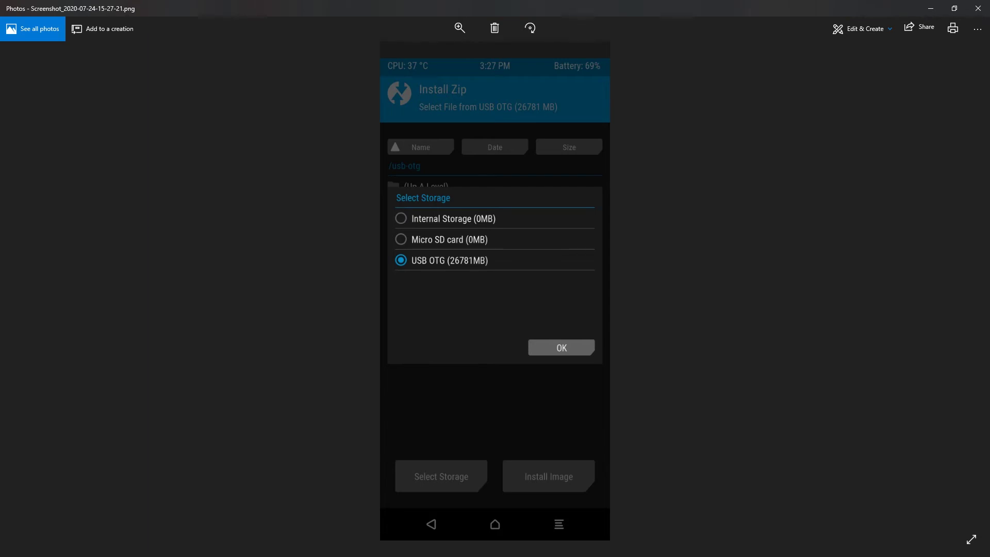
key(Right)
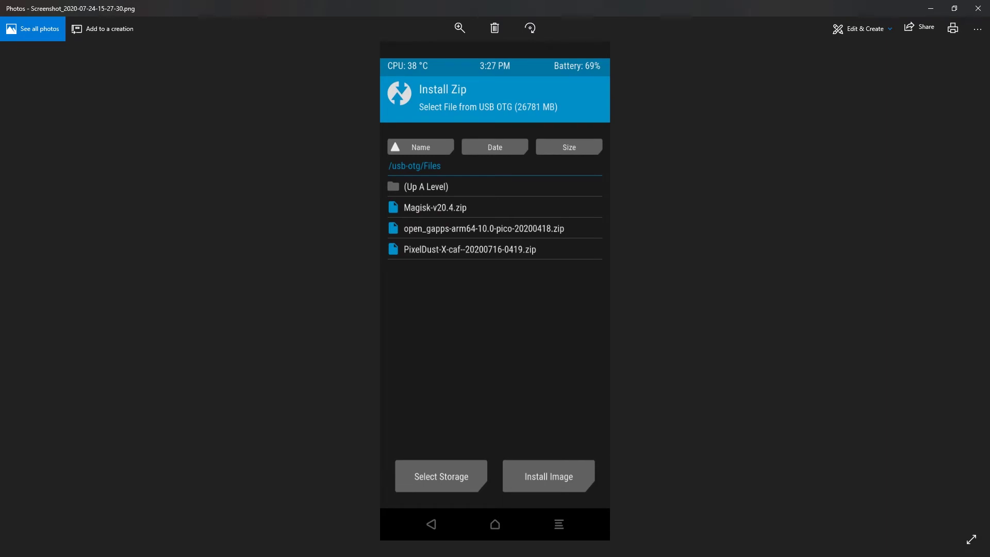
key(Right)
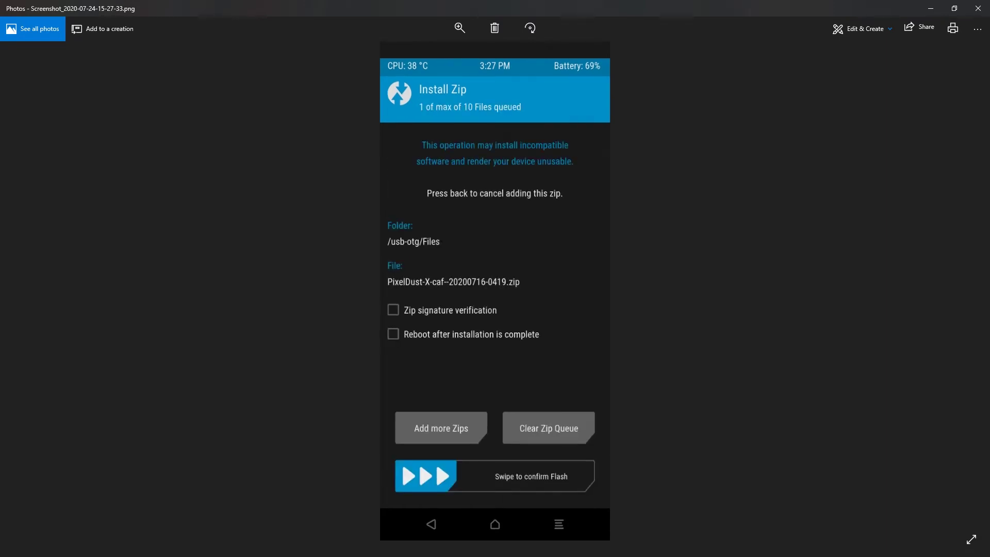
View the TWRP screenshots queuing the open_gapps pico zip and Magisk-v20.4.zip, and close the photo viewer.
key(Right)
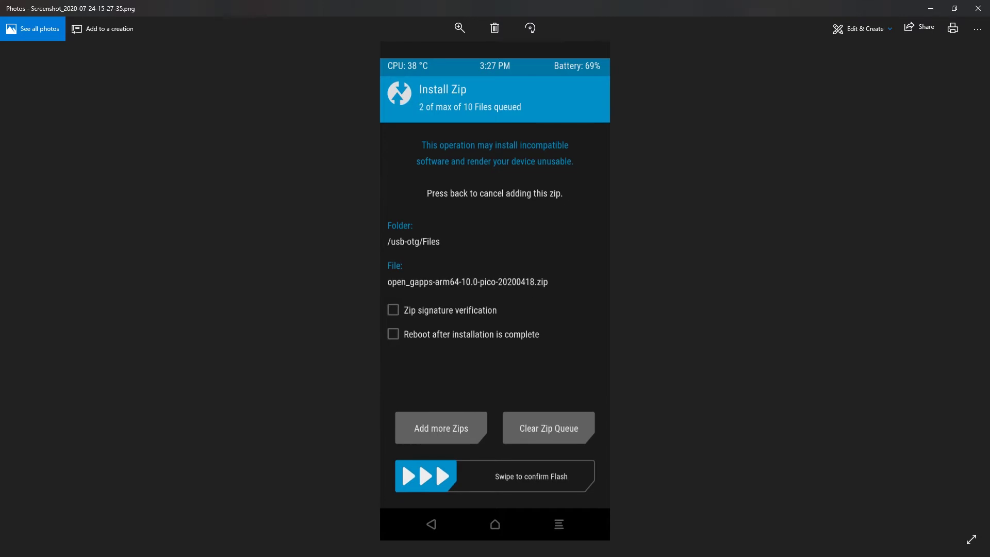
key(Right)
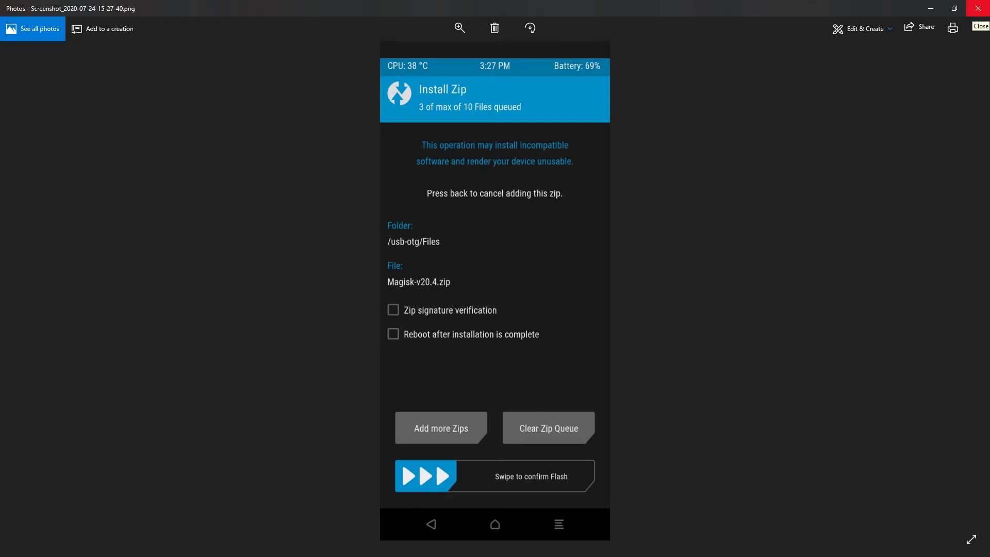
click(977, 8)
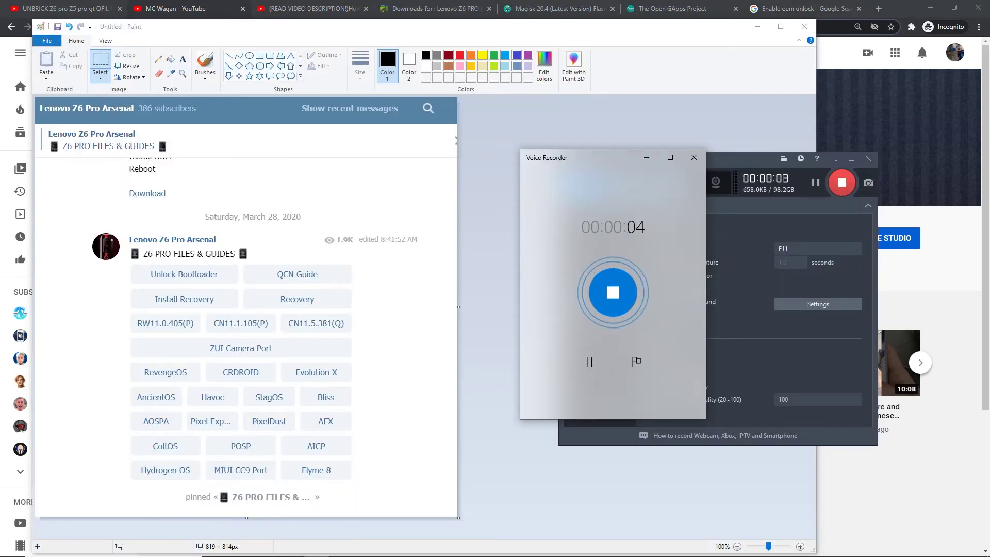
Switch to Paint and underline "ZUI Camera Port" with the pencil in the Z6 Pro files and guides screenshot.
key(alt+Tab)
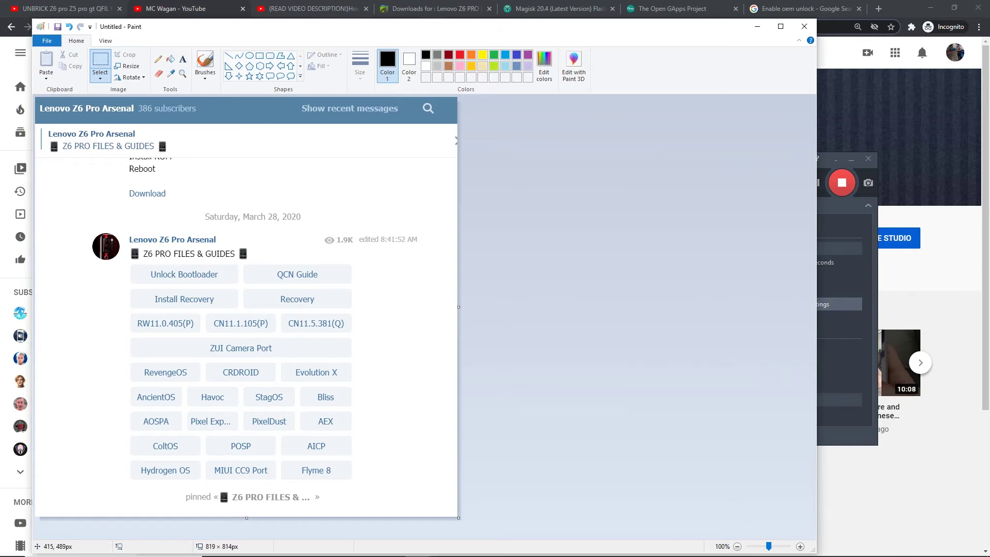
drag(287, 337, 204, 354)
click(158, 59)
mouse_move(205, 354)
mouse_down()
mouse_move(307, 351)
mouse_move(203, 354)
mouse_move(275, 358)
mouse_up()
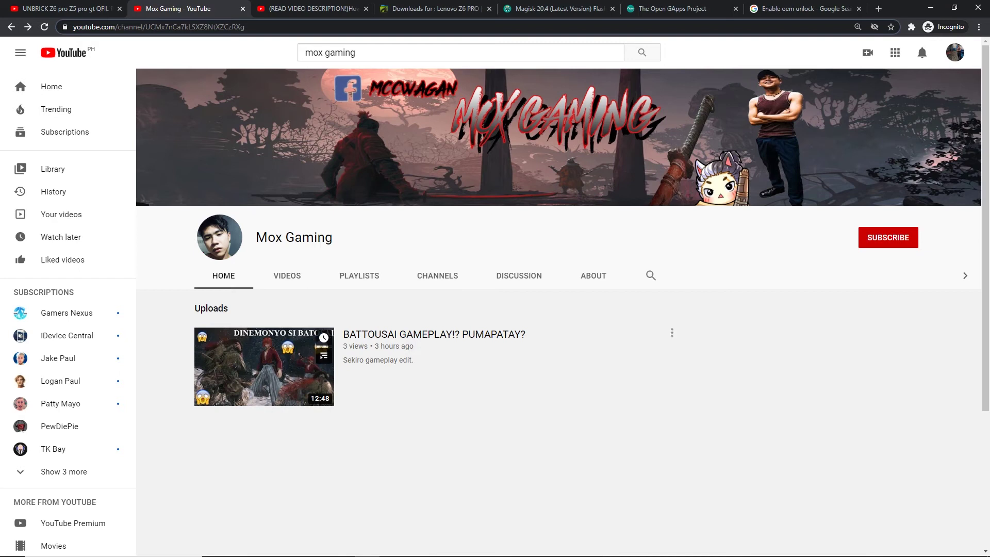
View the uploaded videos of the Mox Gaming YouTube channel and return to the channel's home page.
click(286, 275)
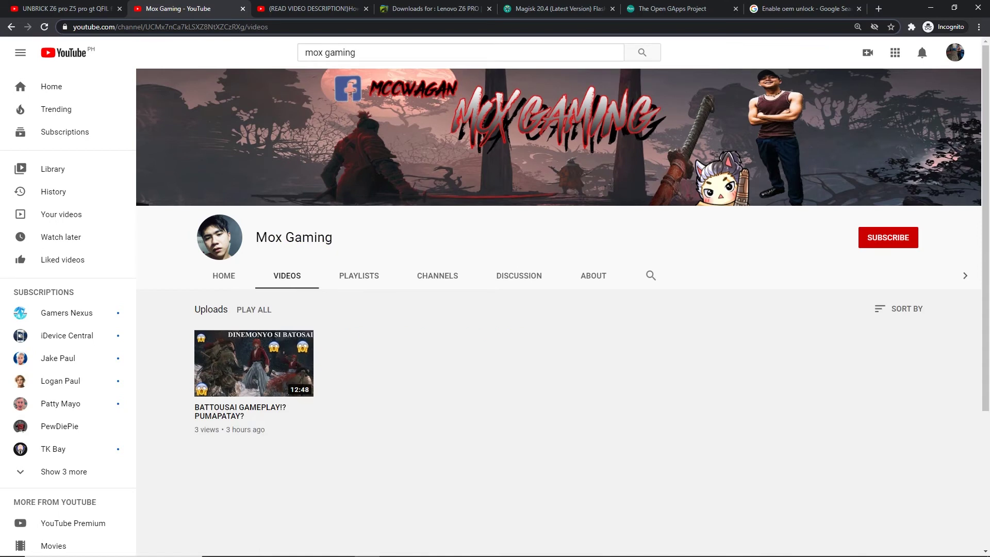
click(223, 276)
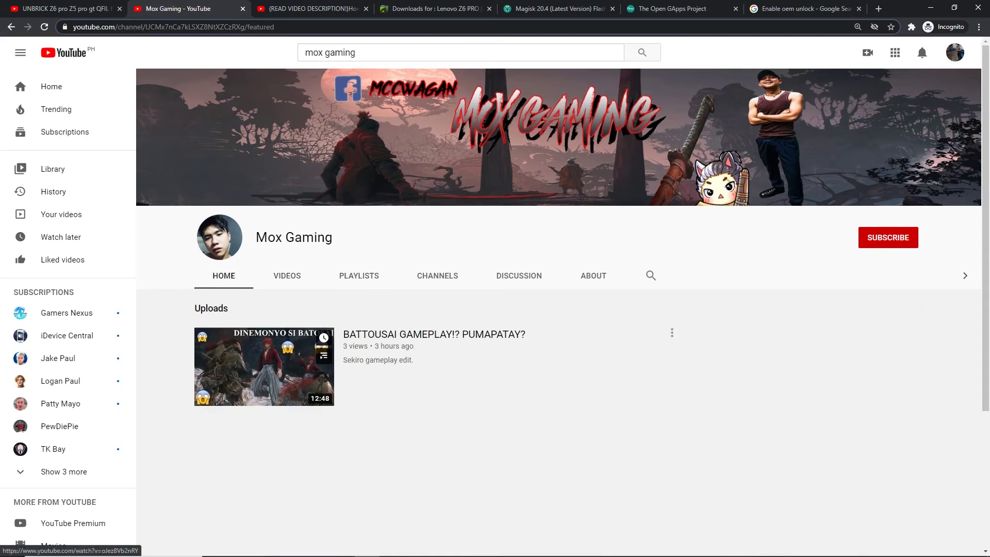